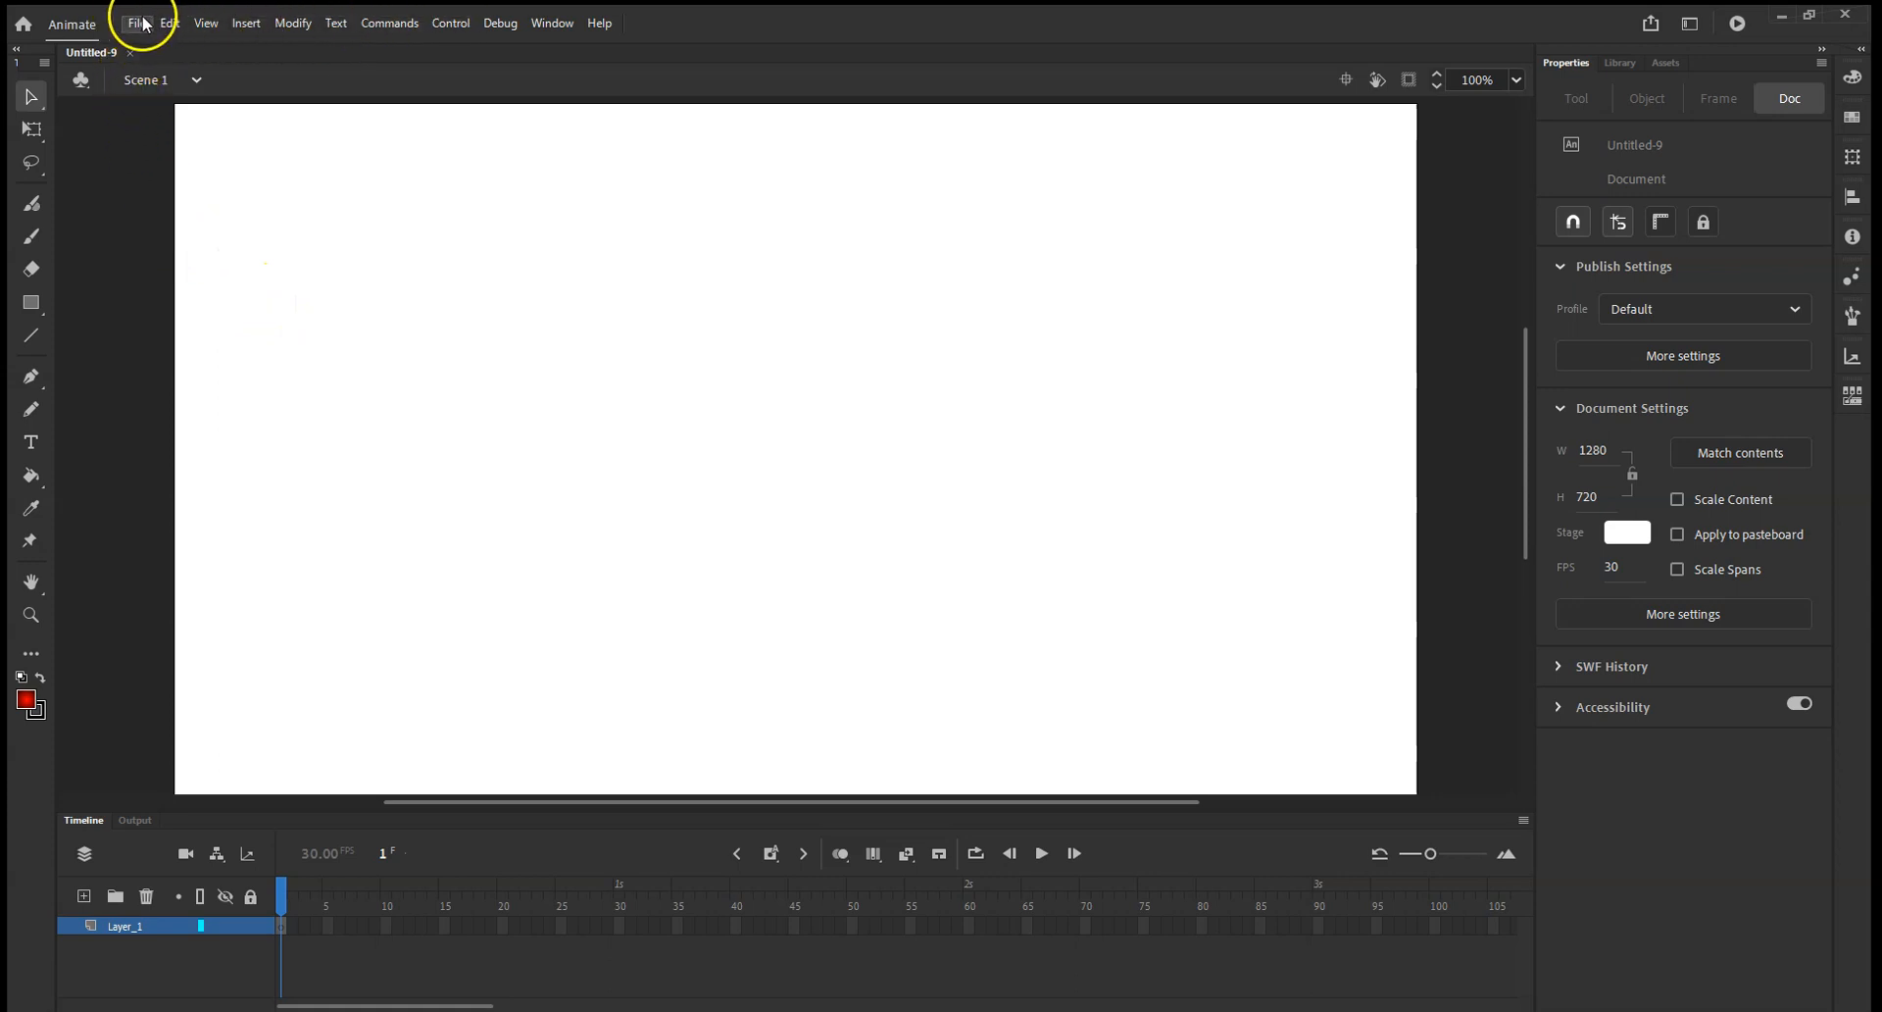
Import the plane image from the Downloads folder onto the stage.
click(239, 22)
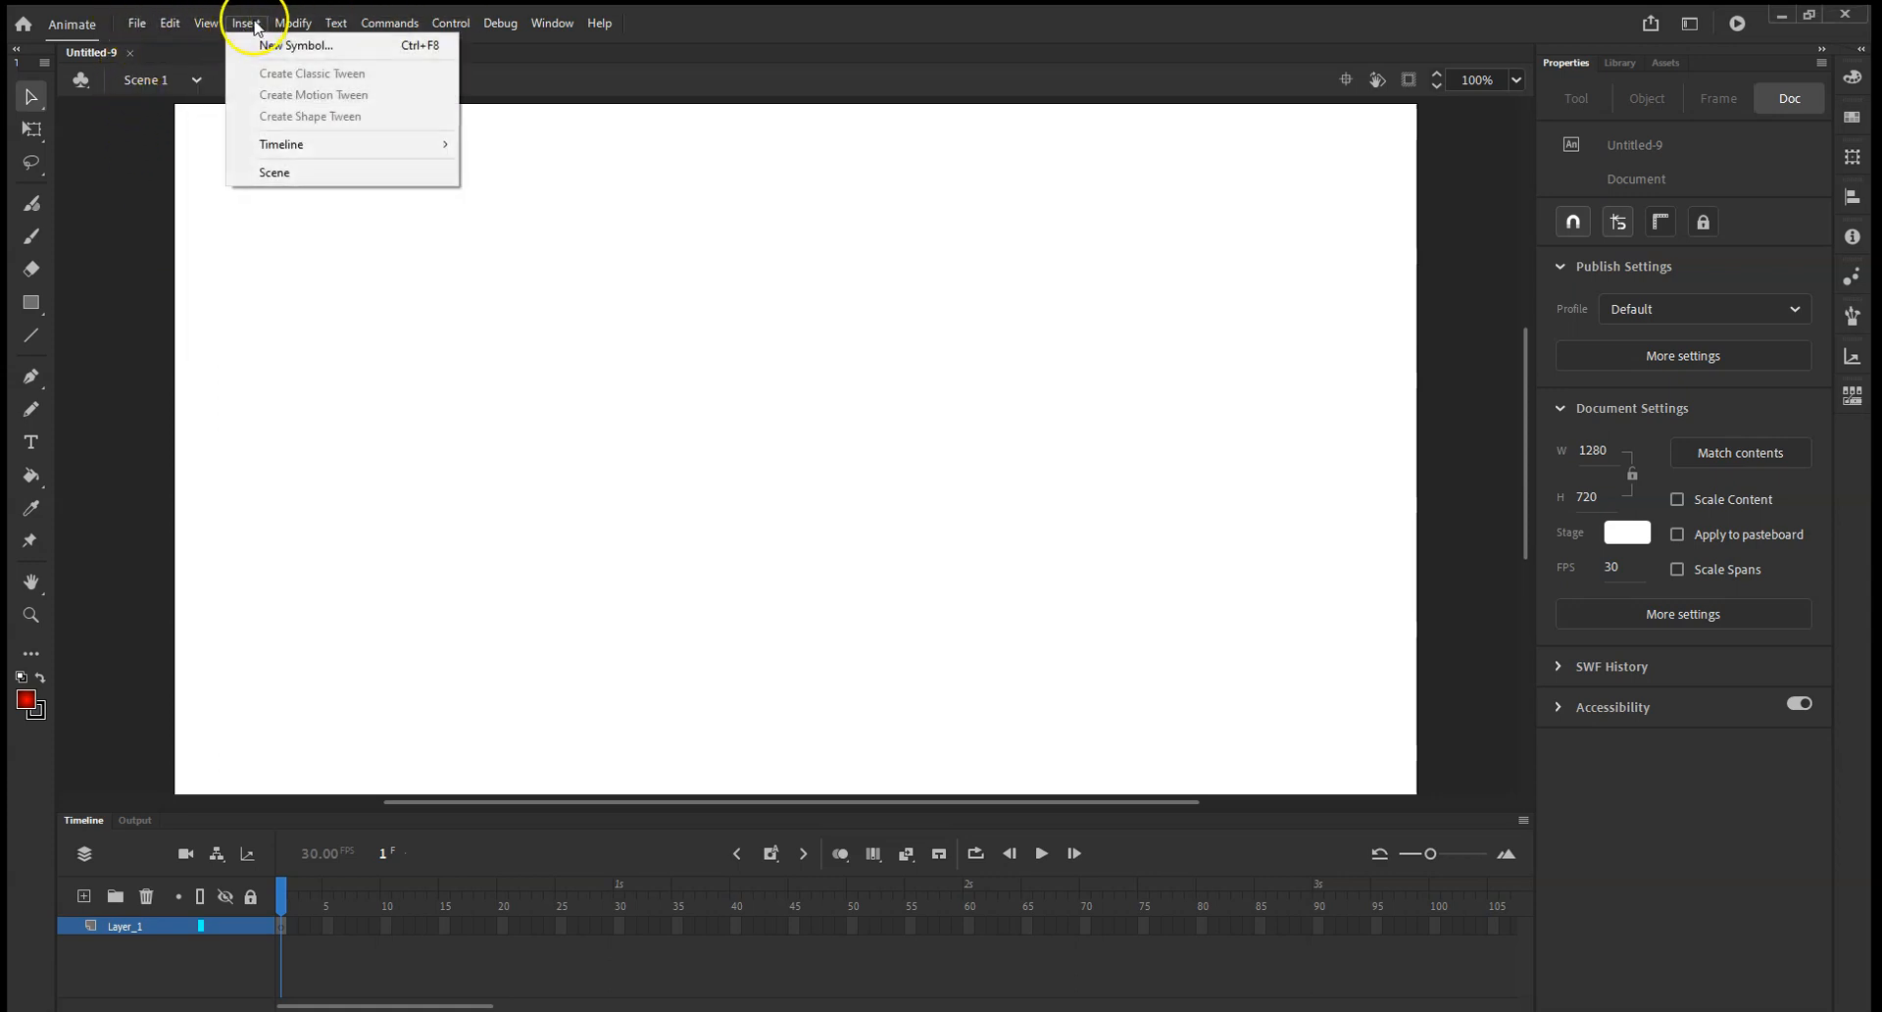
click(128, 24)
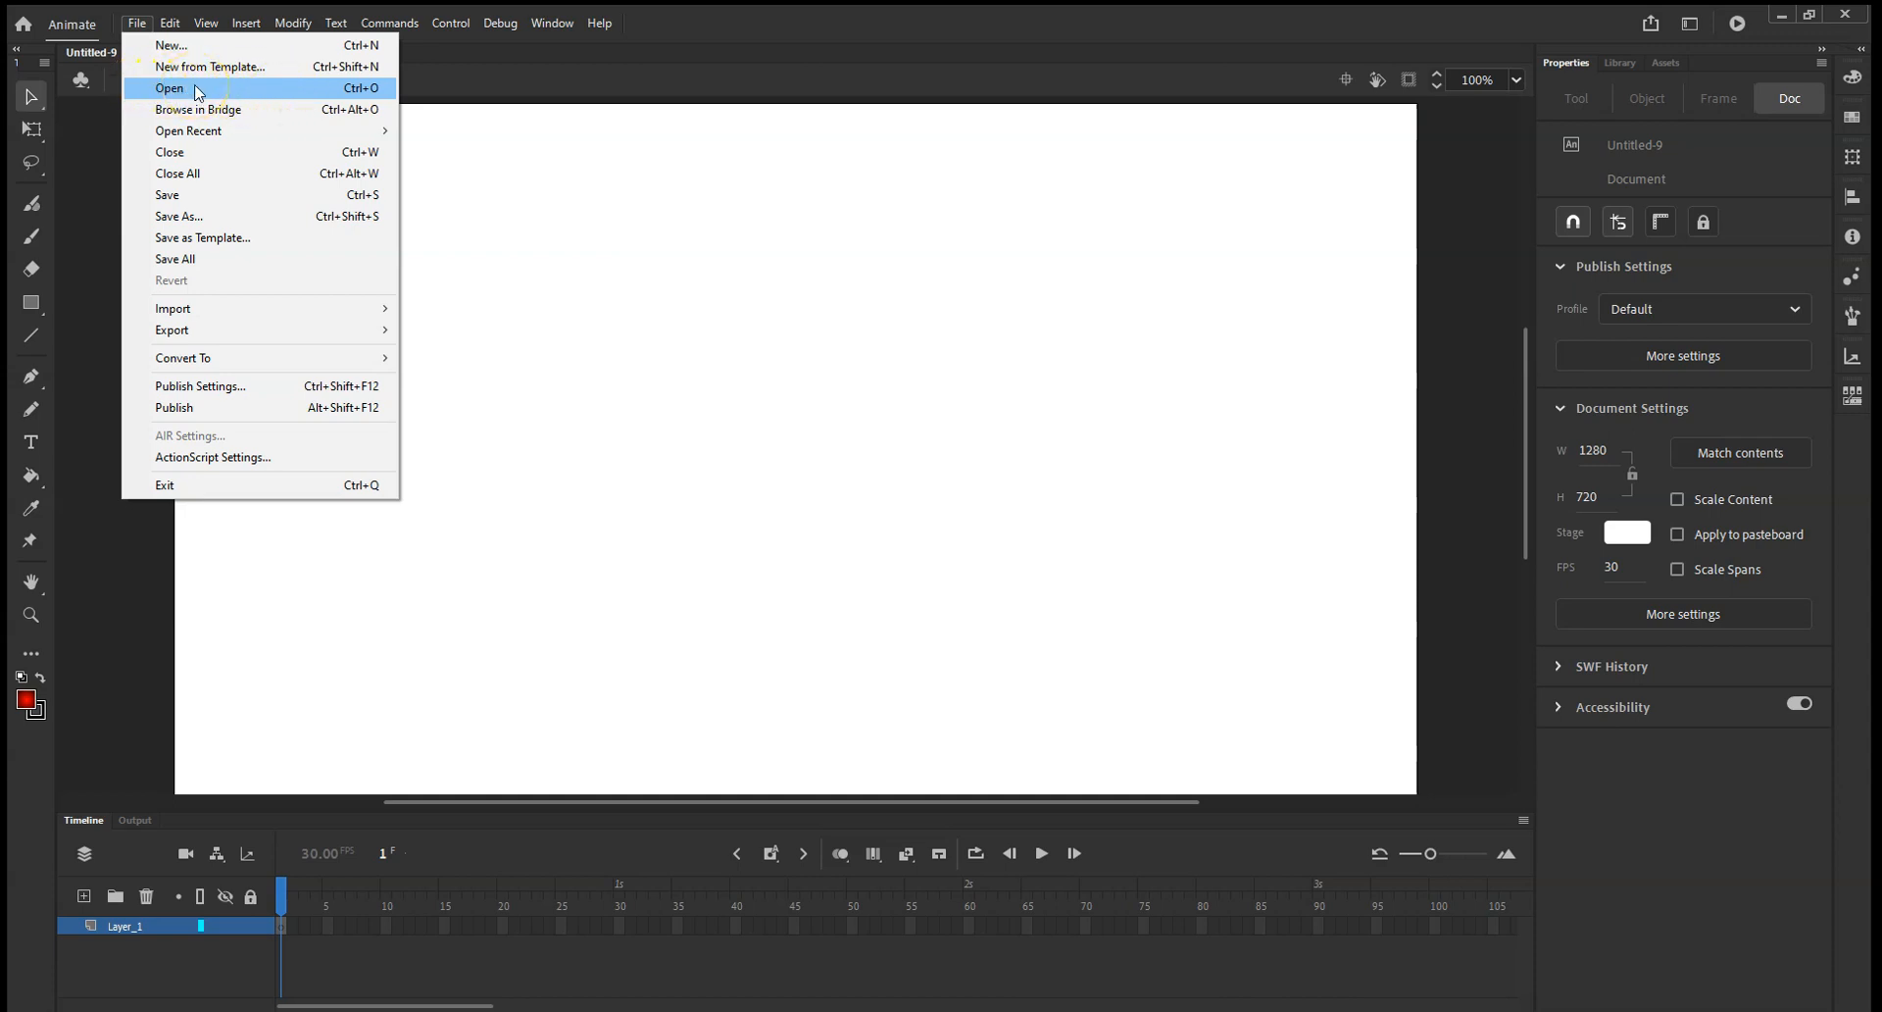
mouse_move(169, 313)
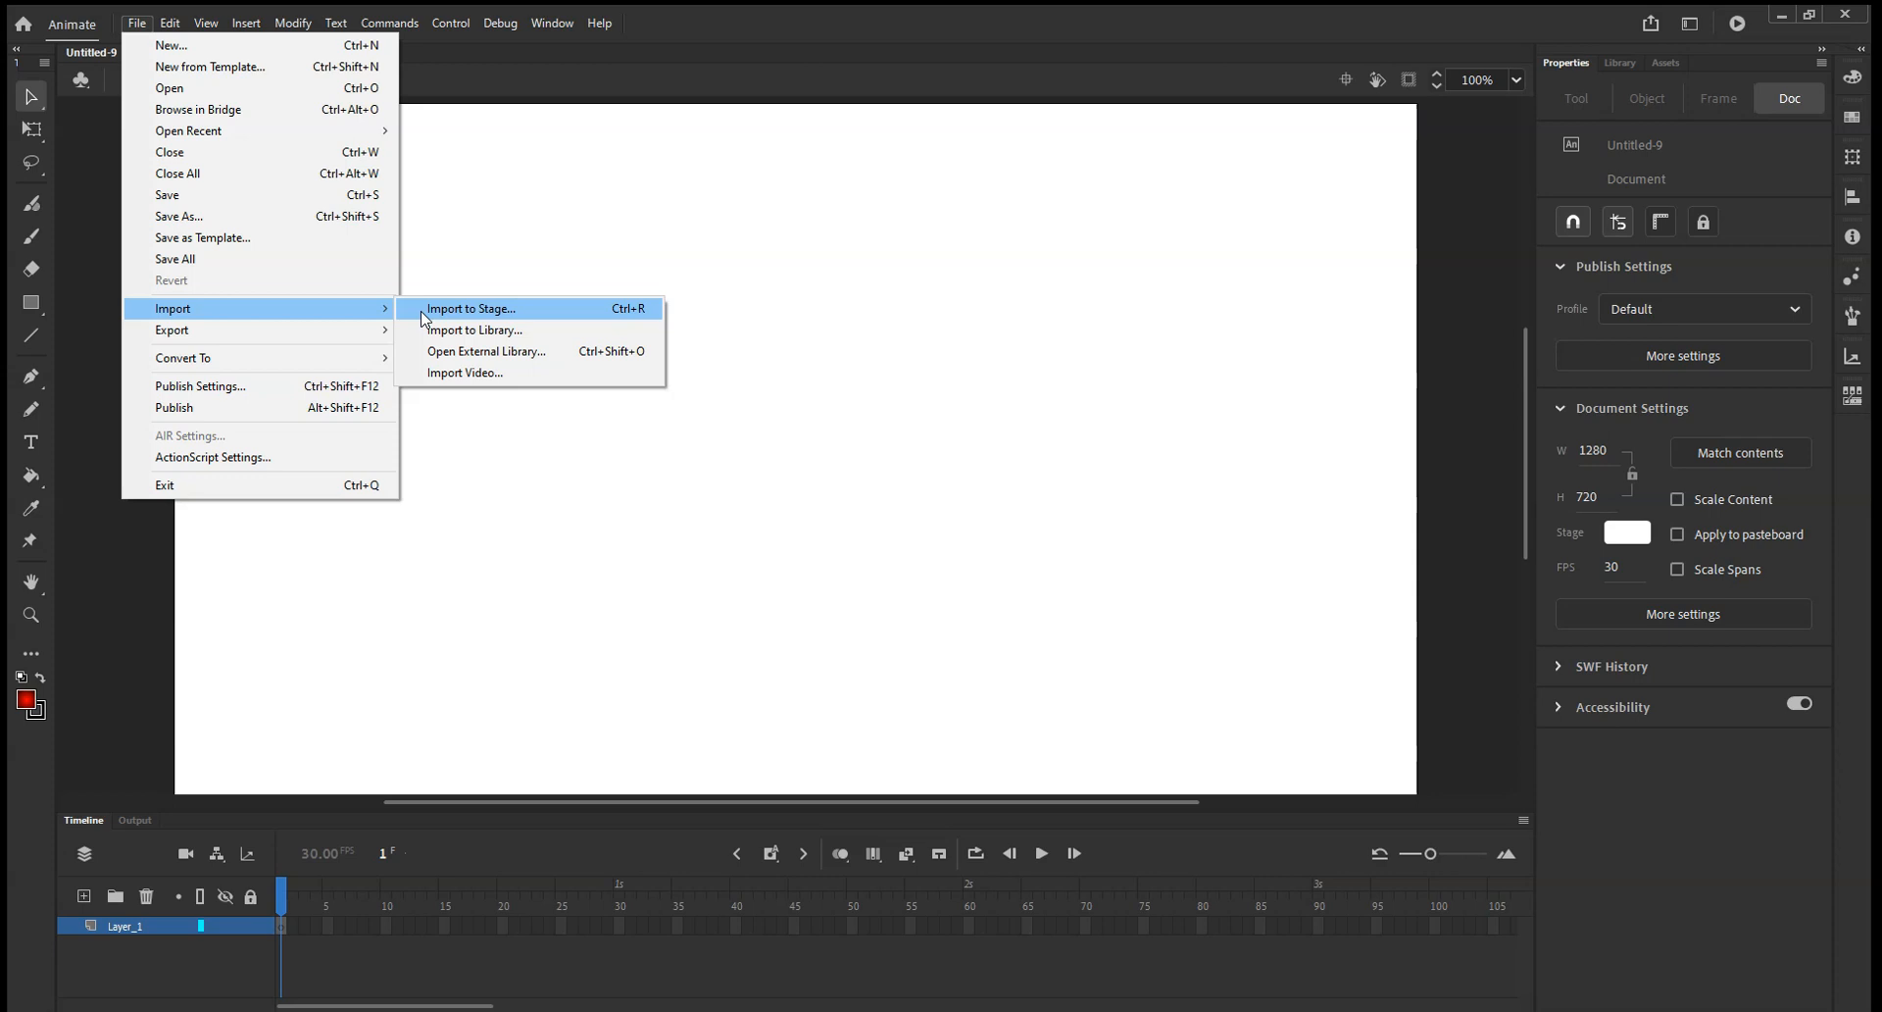
click(423, 312)
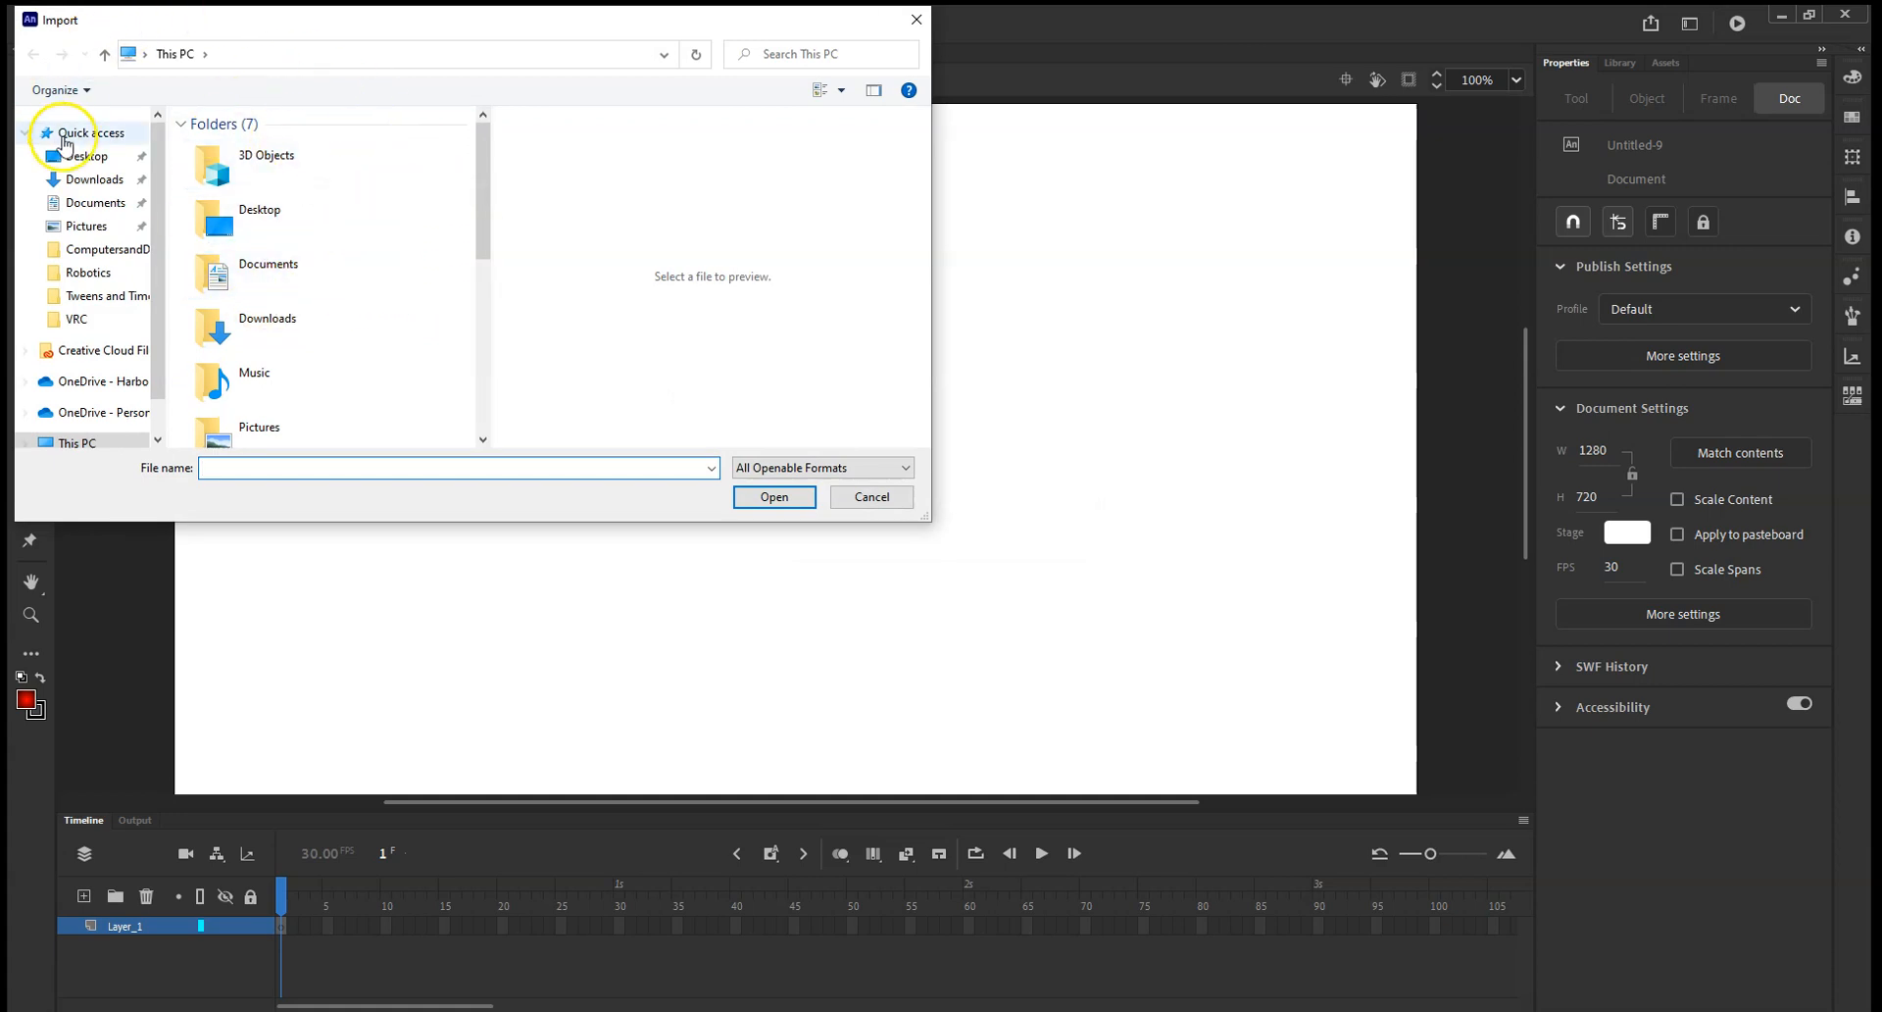
click(83, 184)
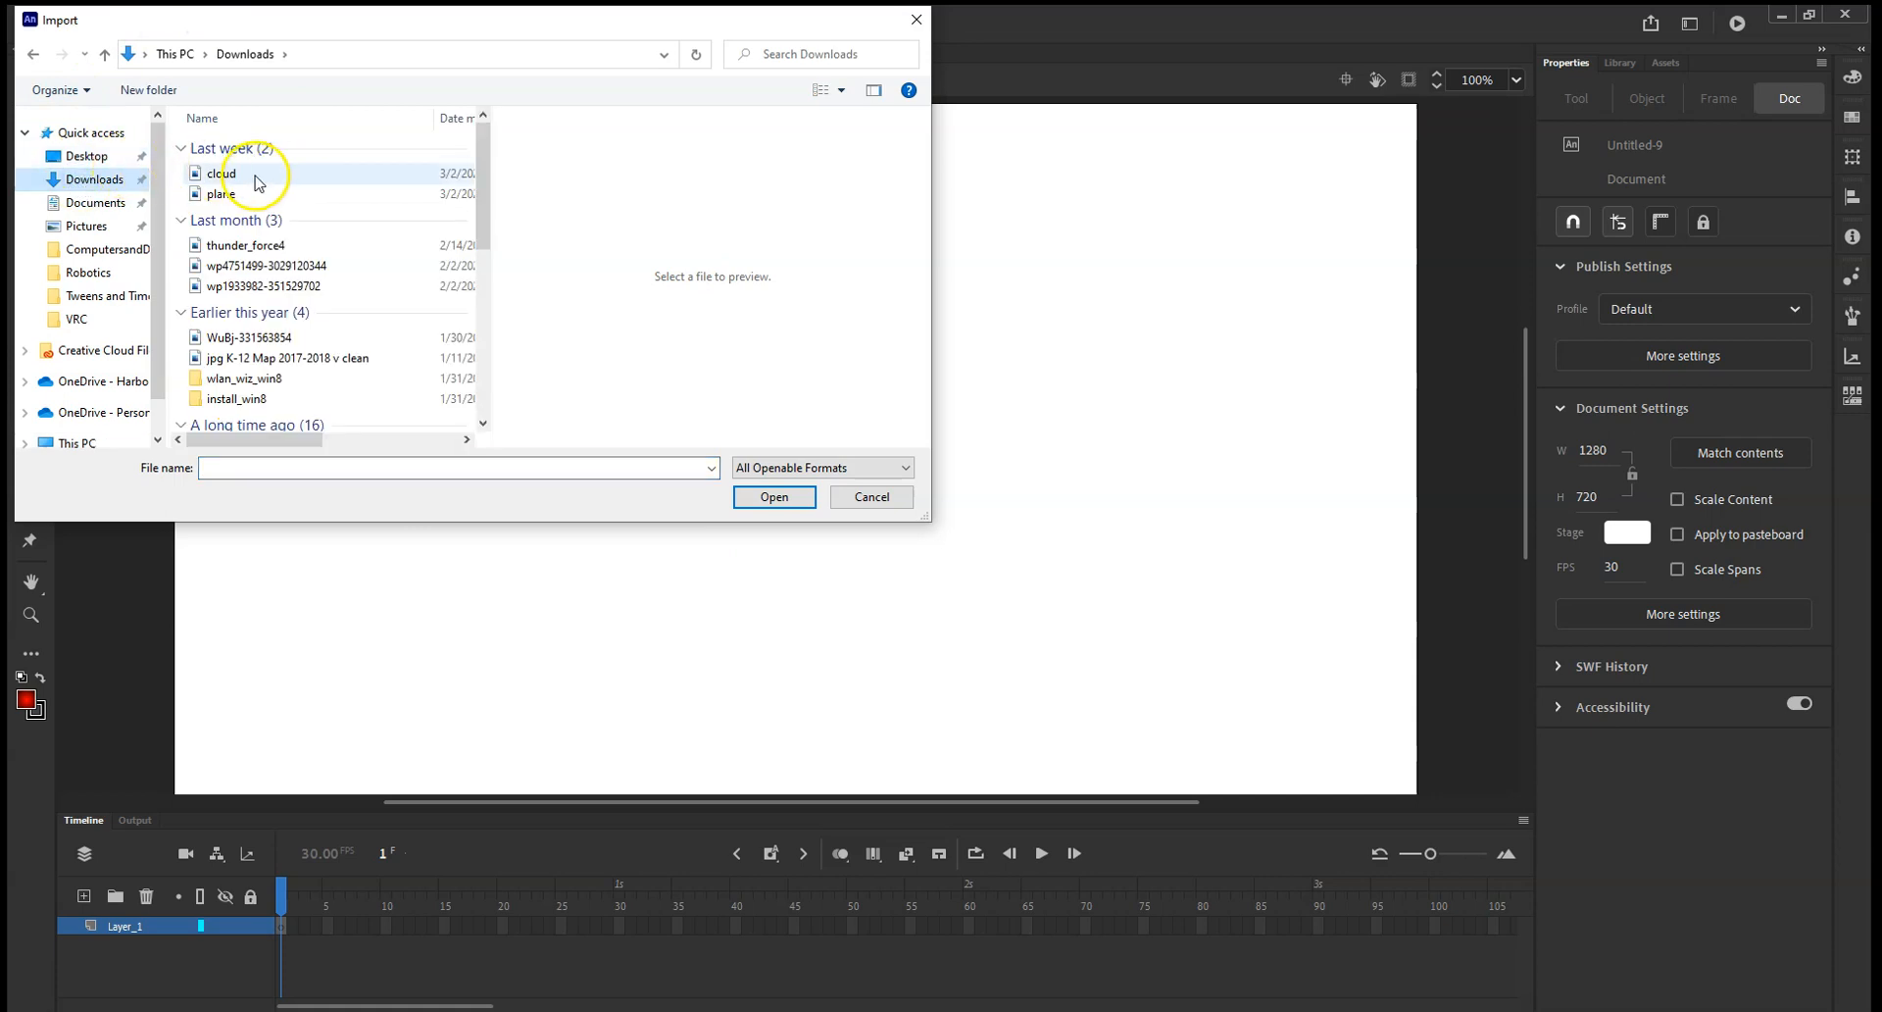
click(226, 198)
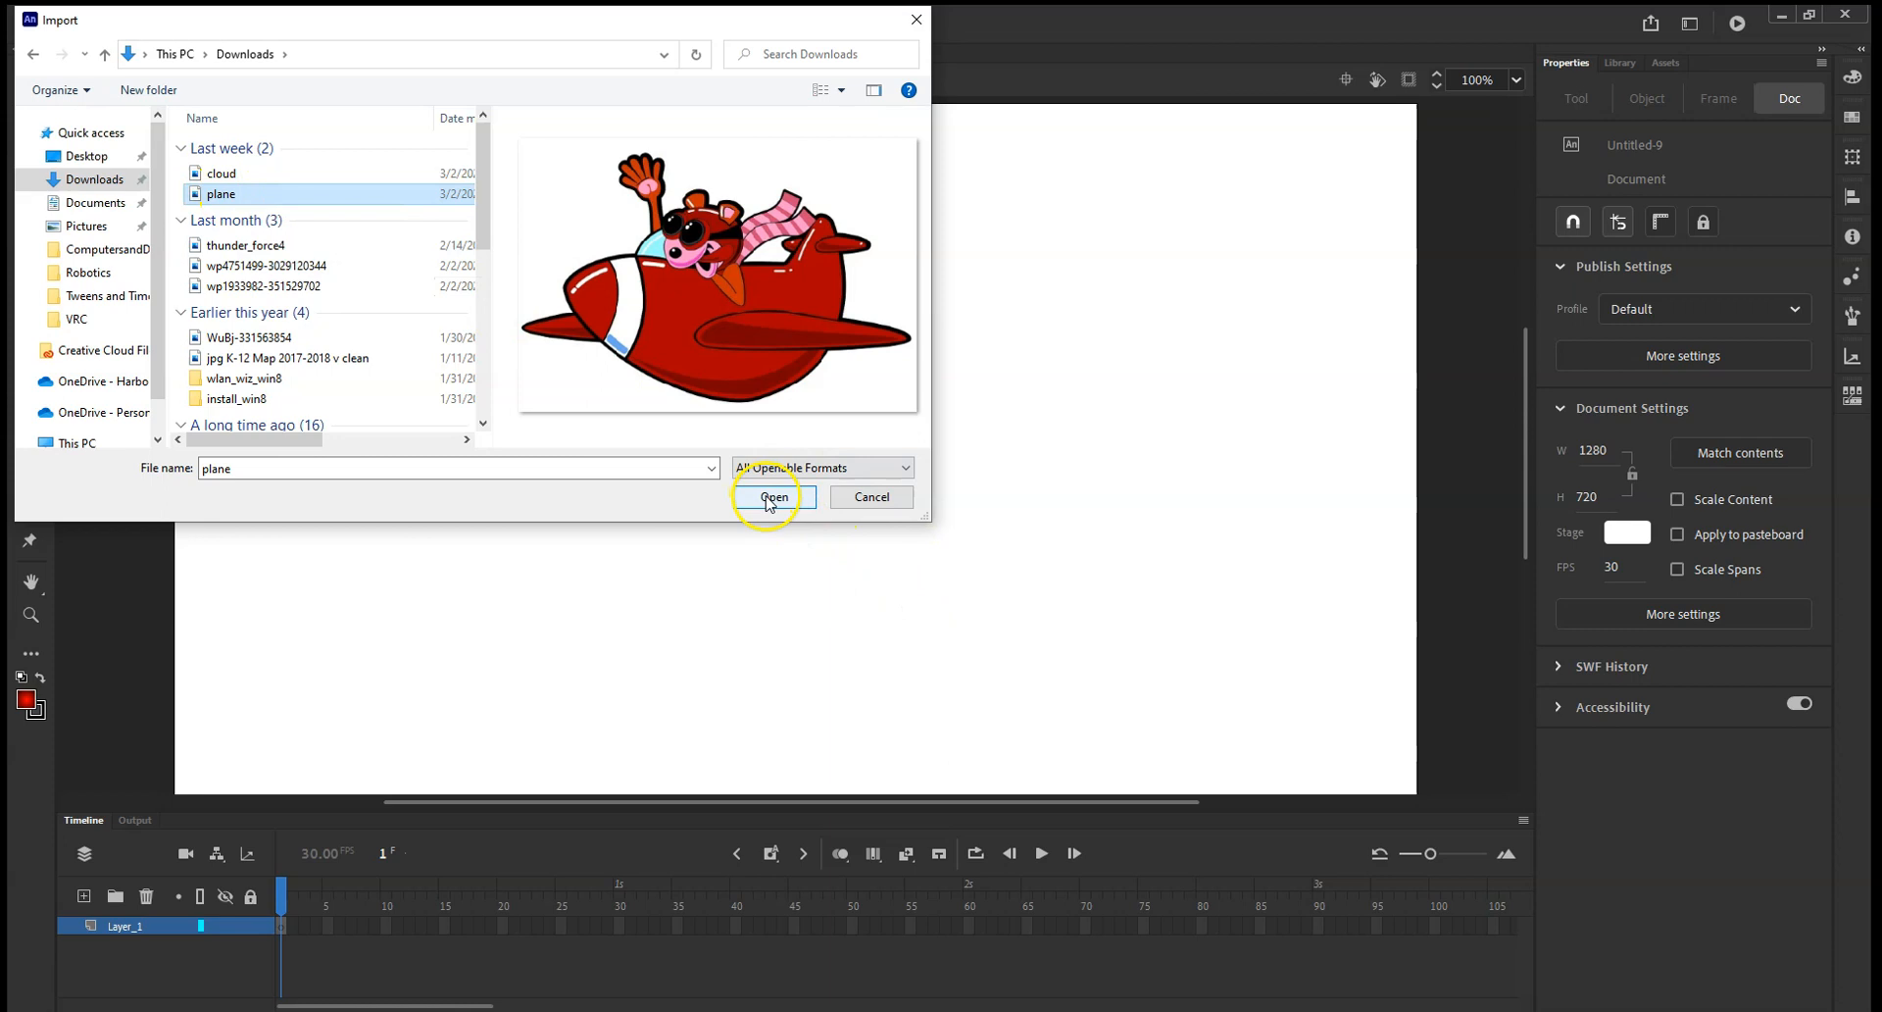
click(771, 497)
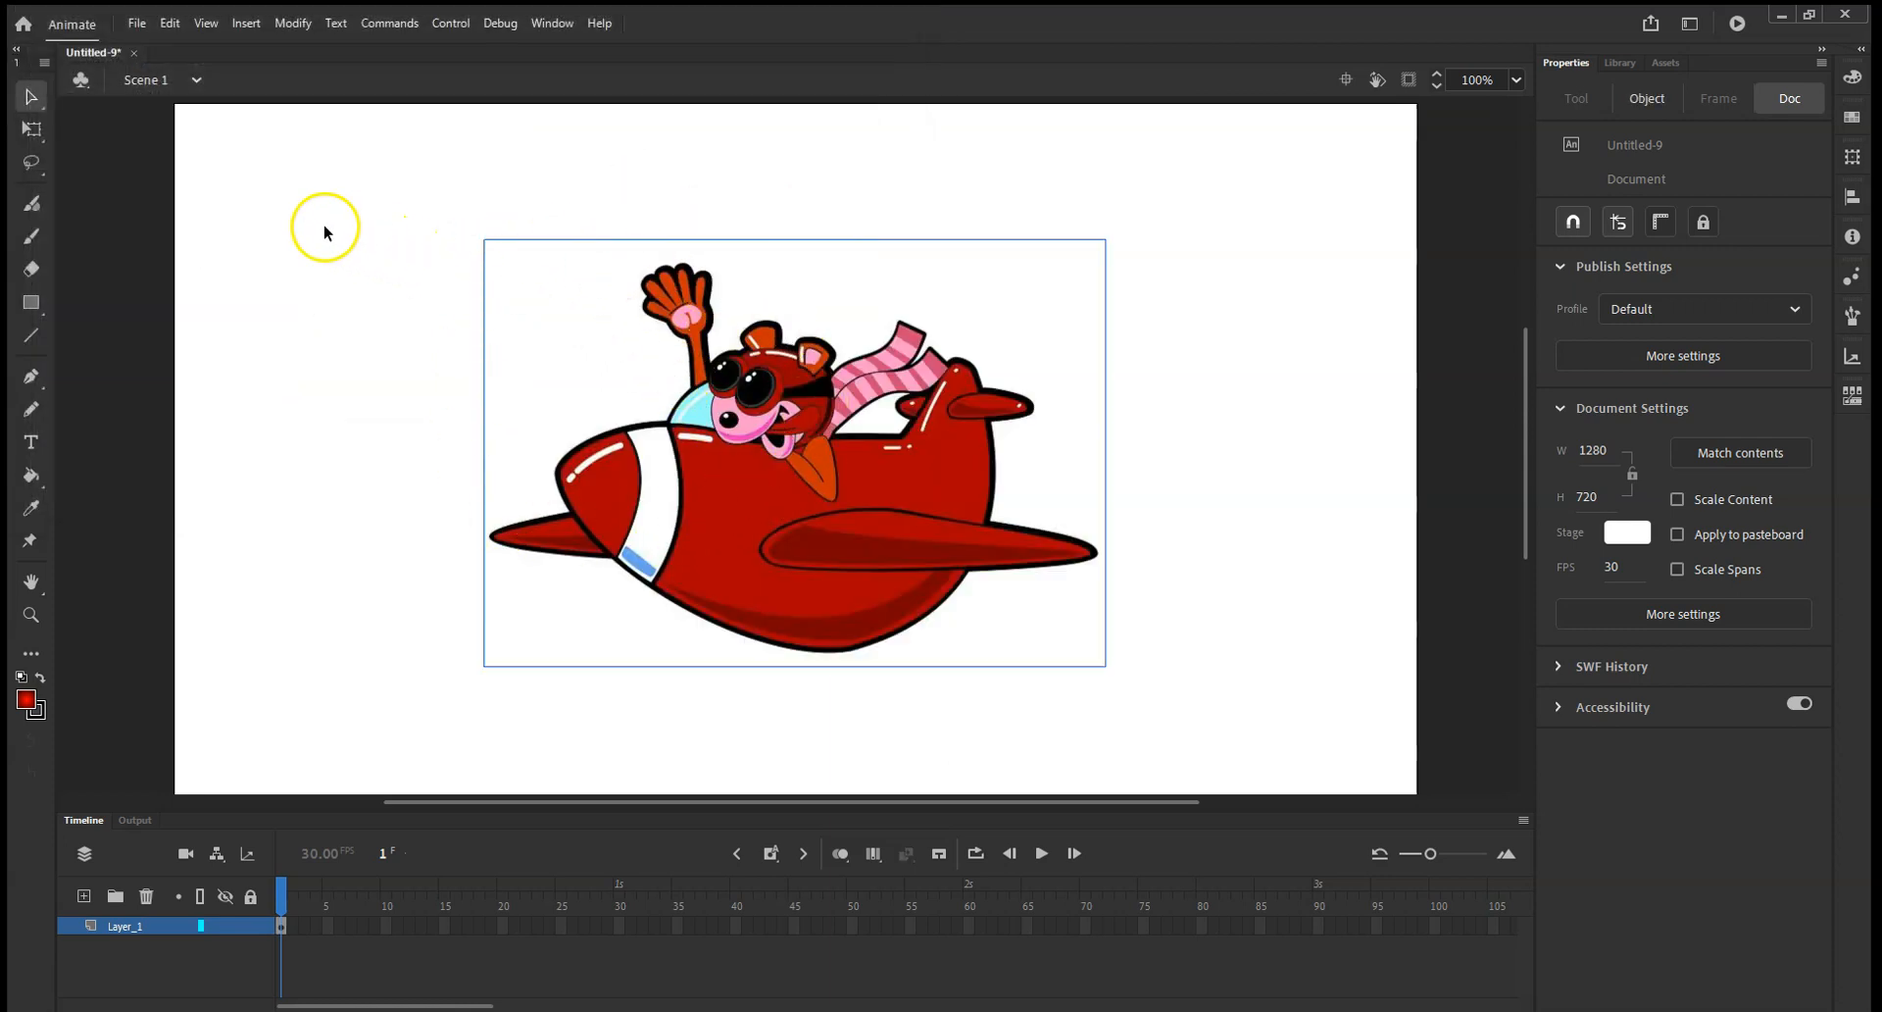
Import the cloud image from the Downloads folder onto the stage.
click(136, 23)
click(169, 88)
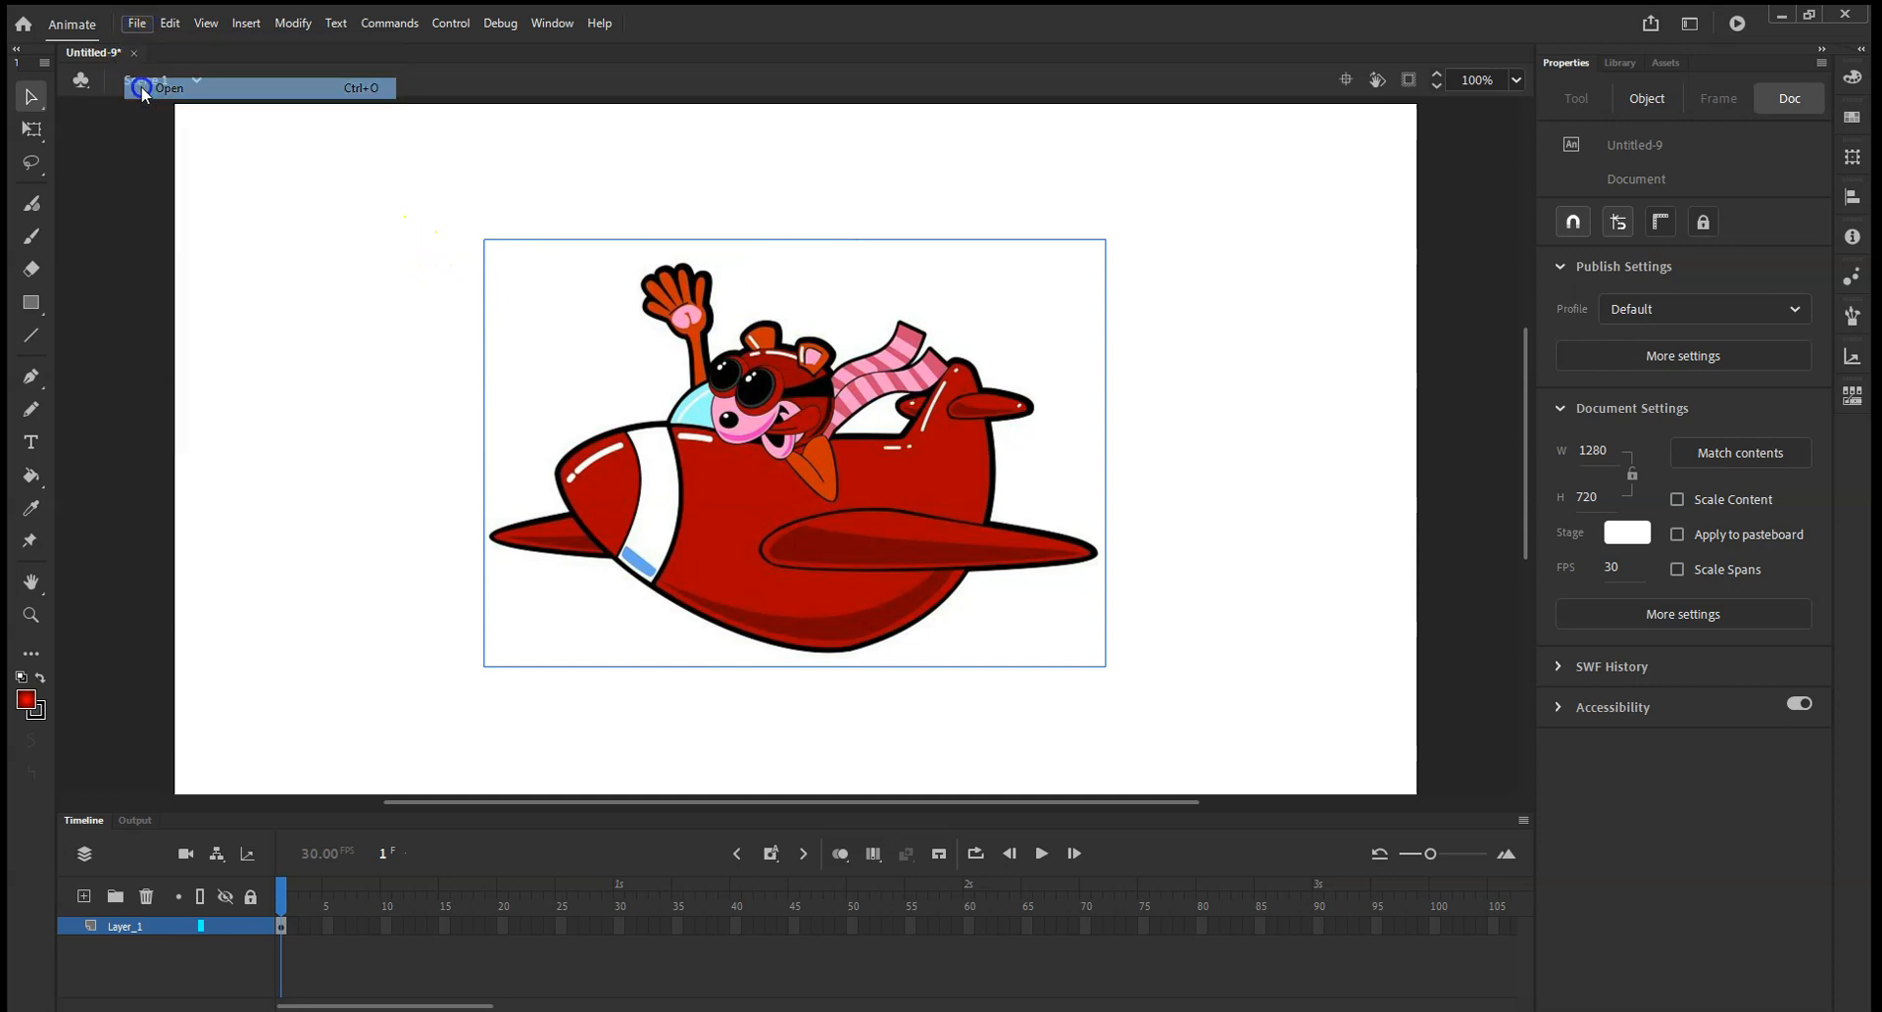
click(931, 14)
click(136, 23)
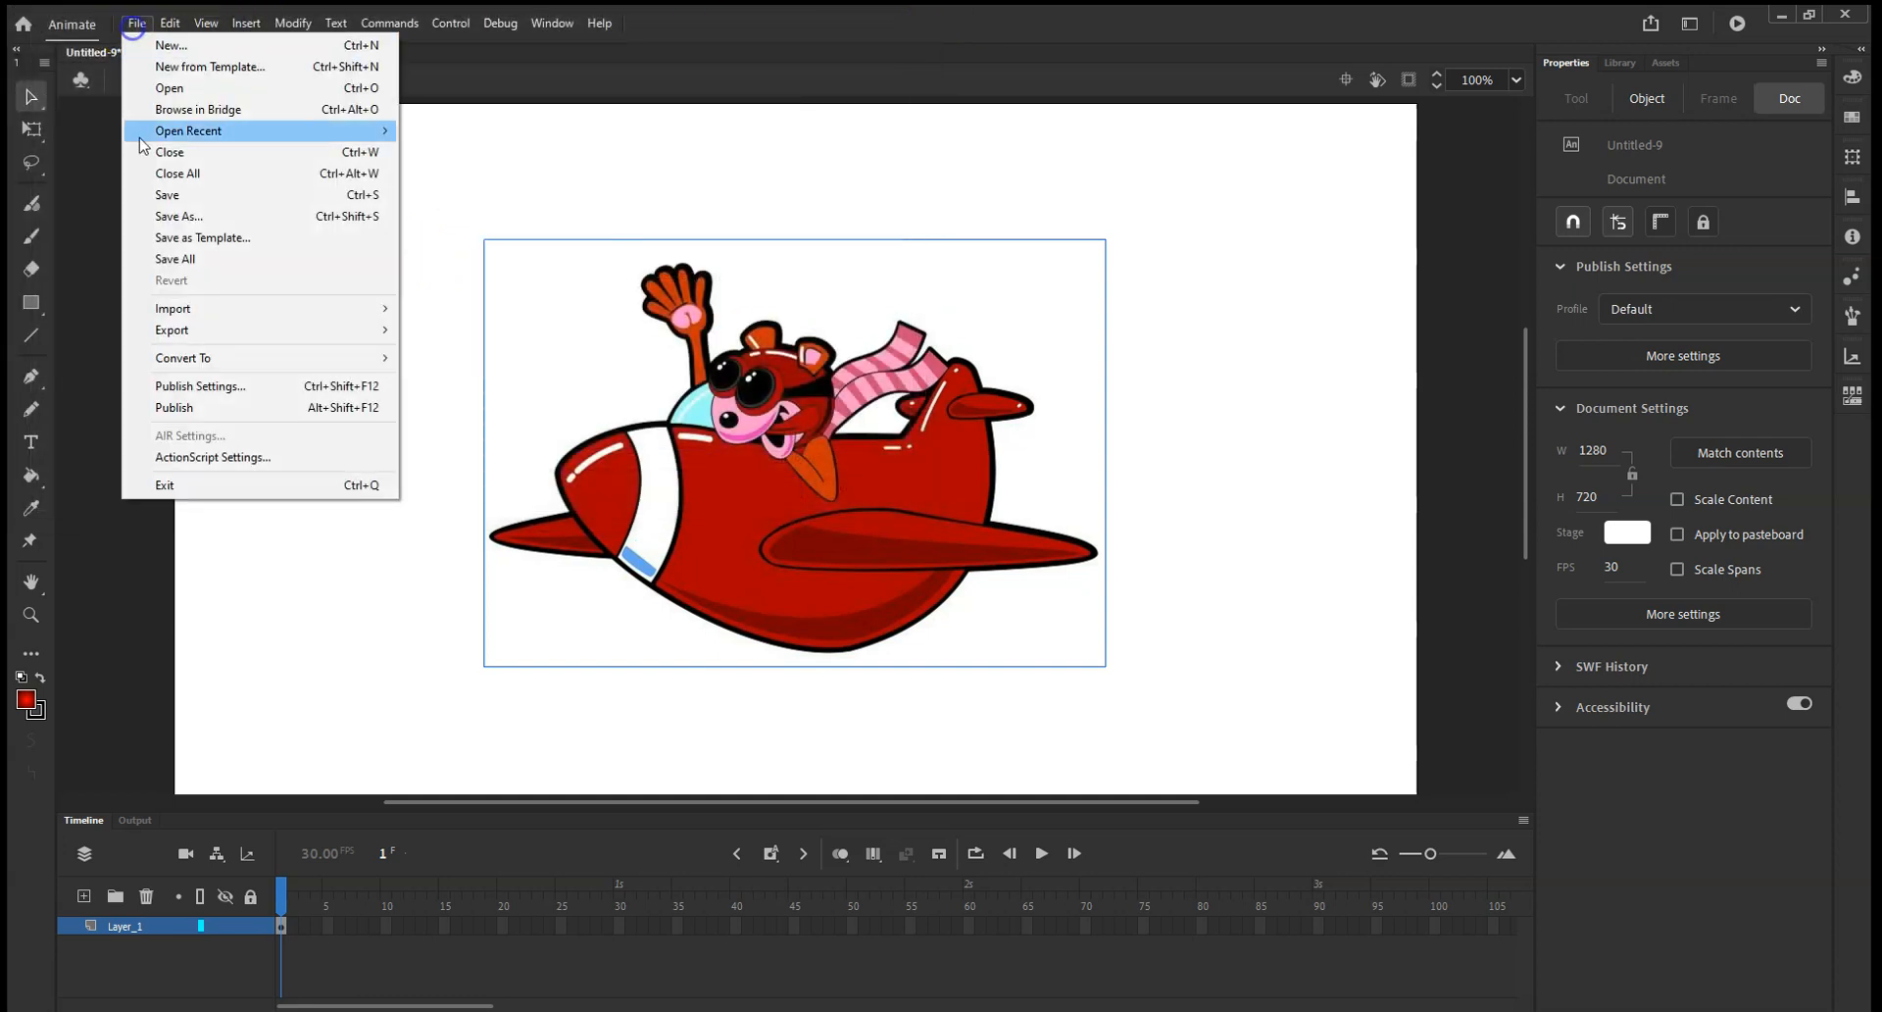
mouse_move(182, 303)
click(446, 304)
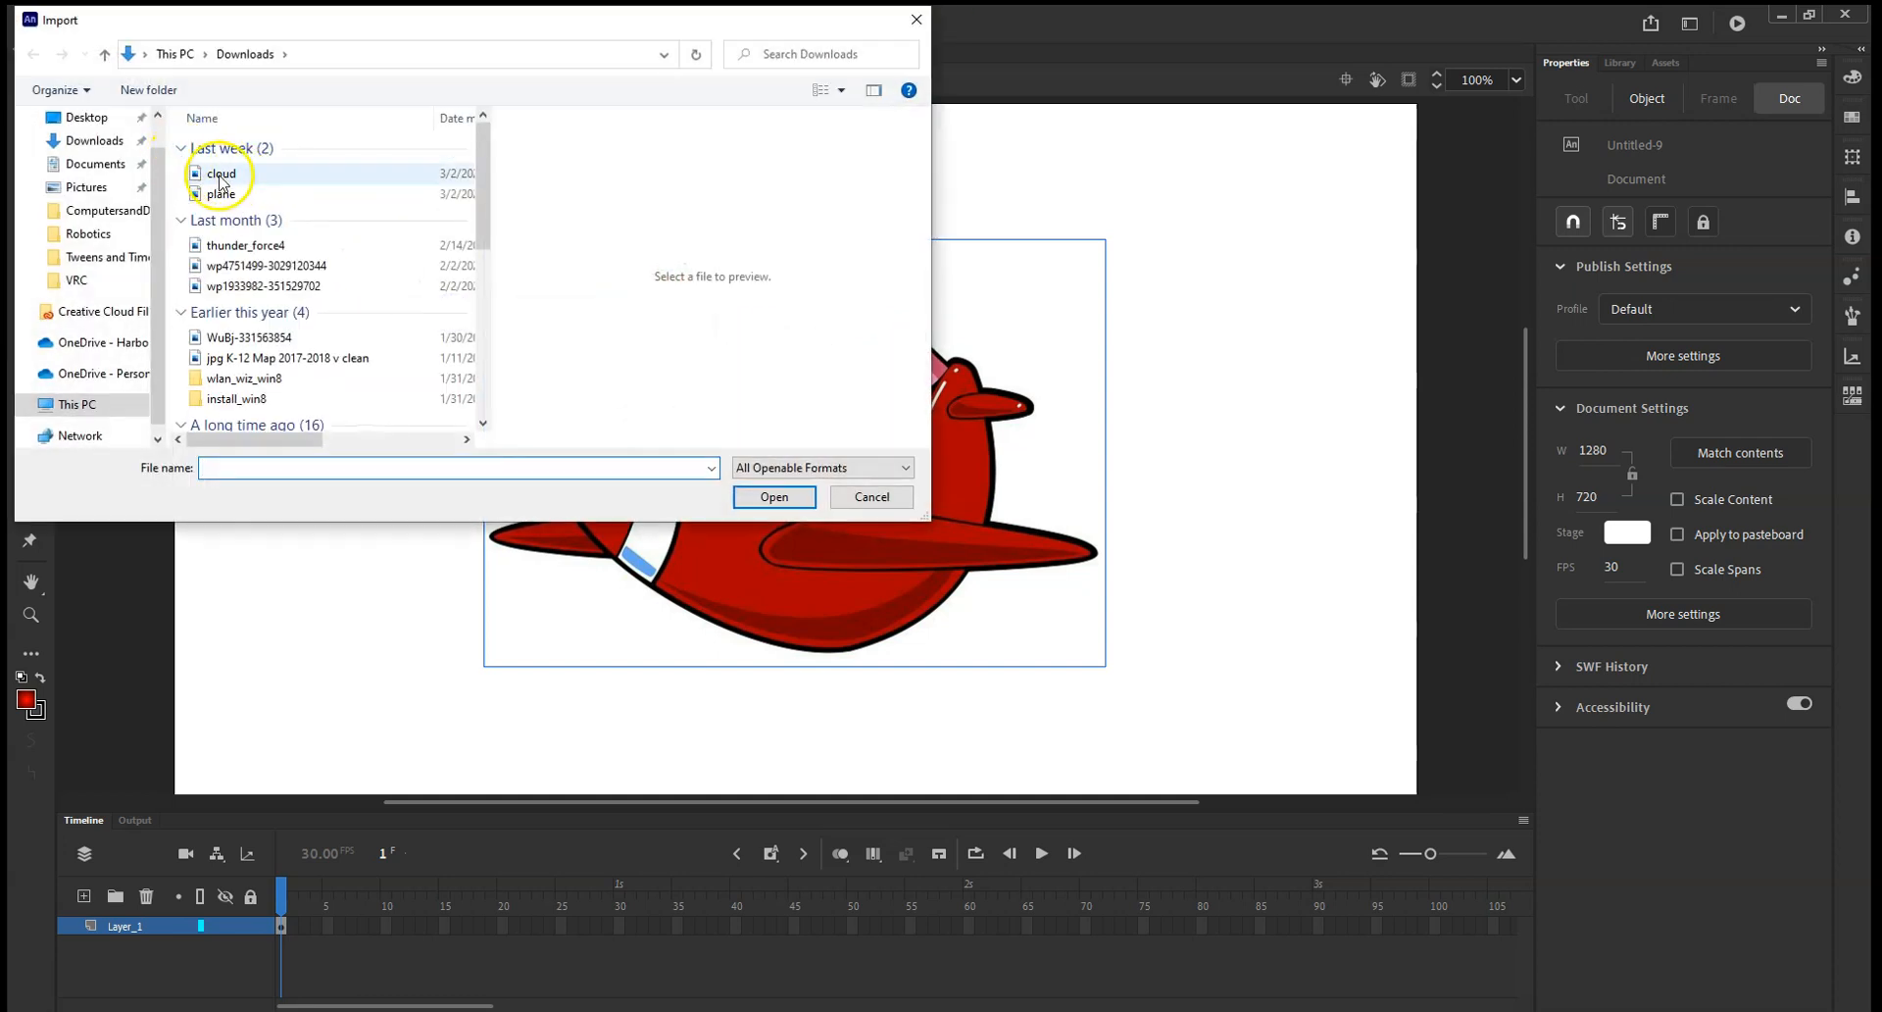
click(223, 175)
click(773, 499)
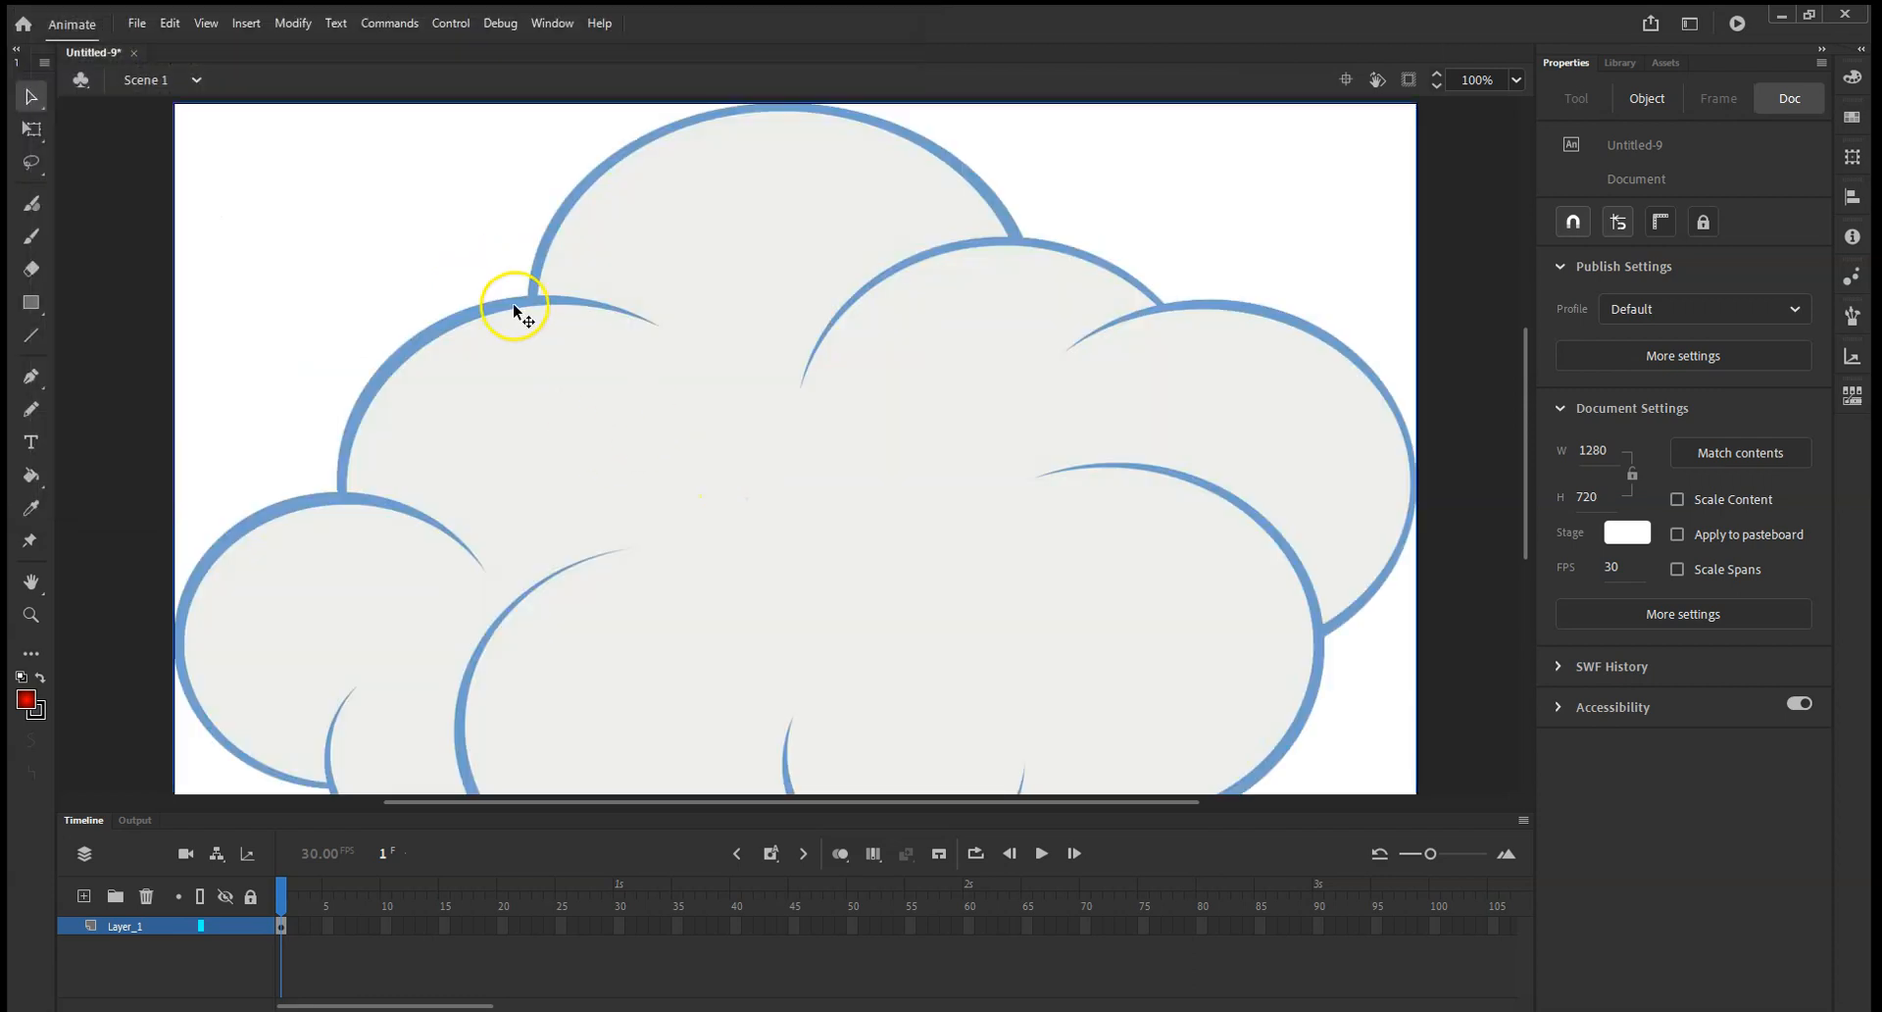
Scale down the cloud in the stage's upper-left area, then move the plane rightward and shrink it to about 494 × 288 px.
click(681, 392)
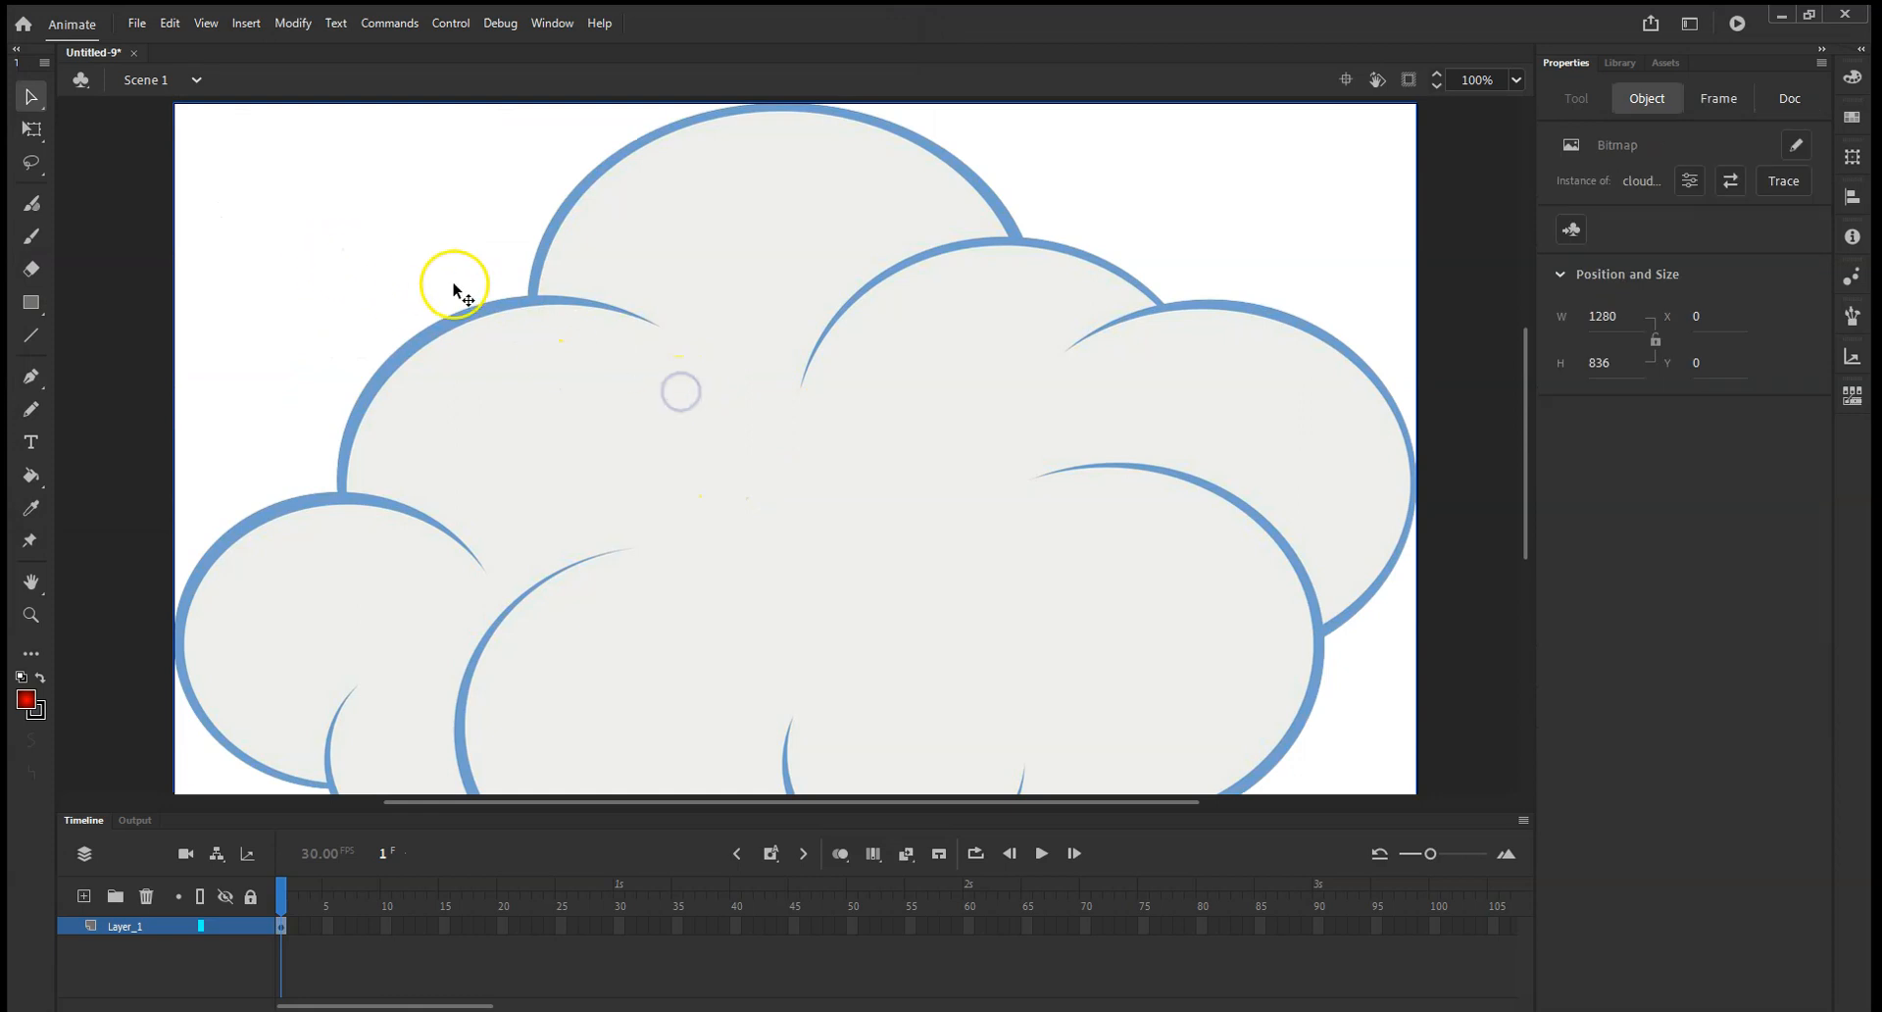
click(32, 128)
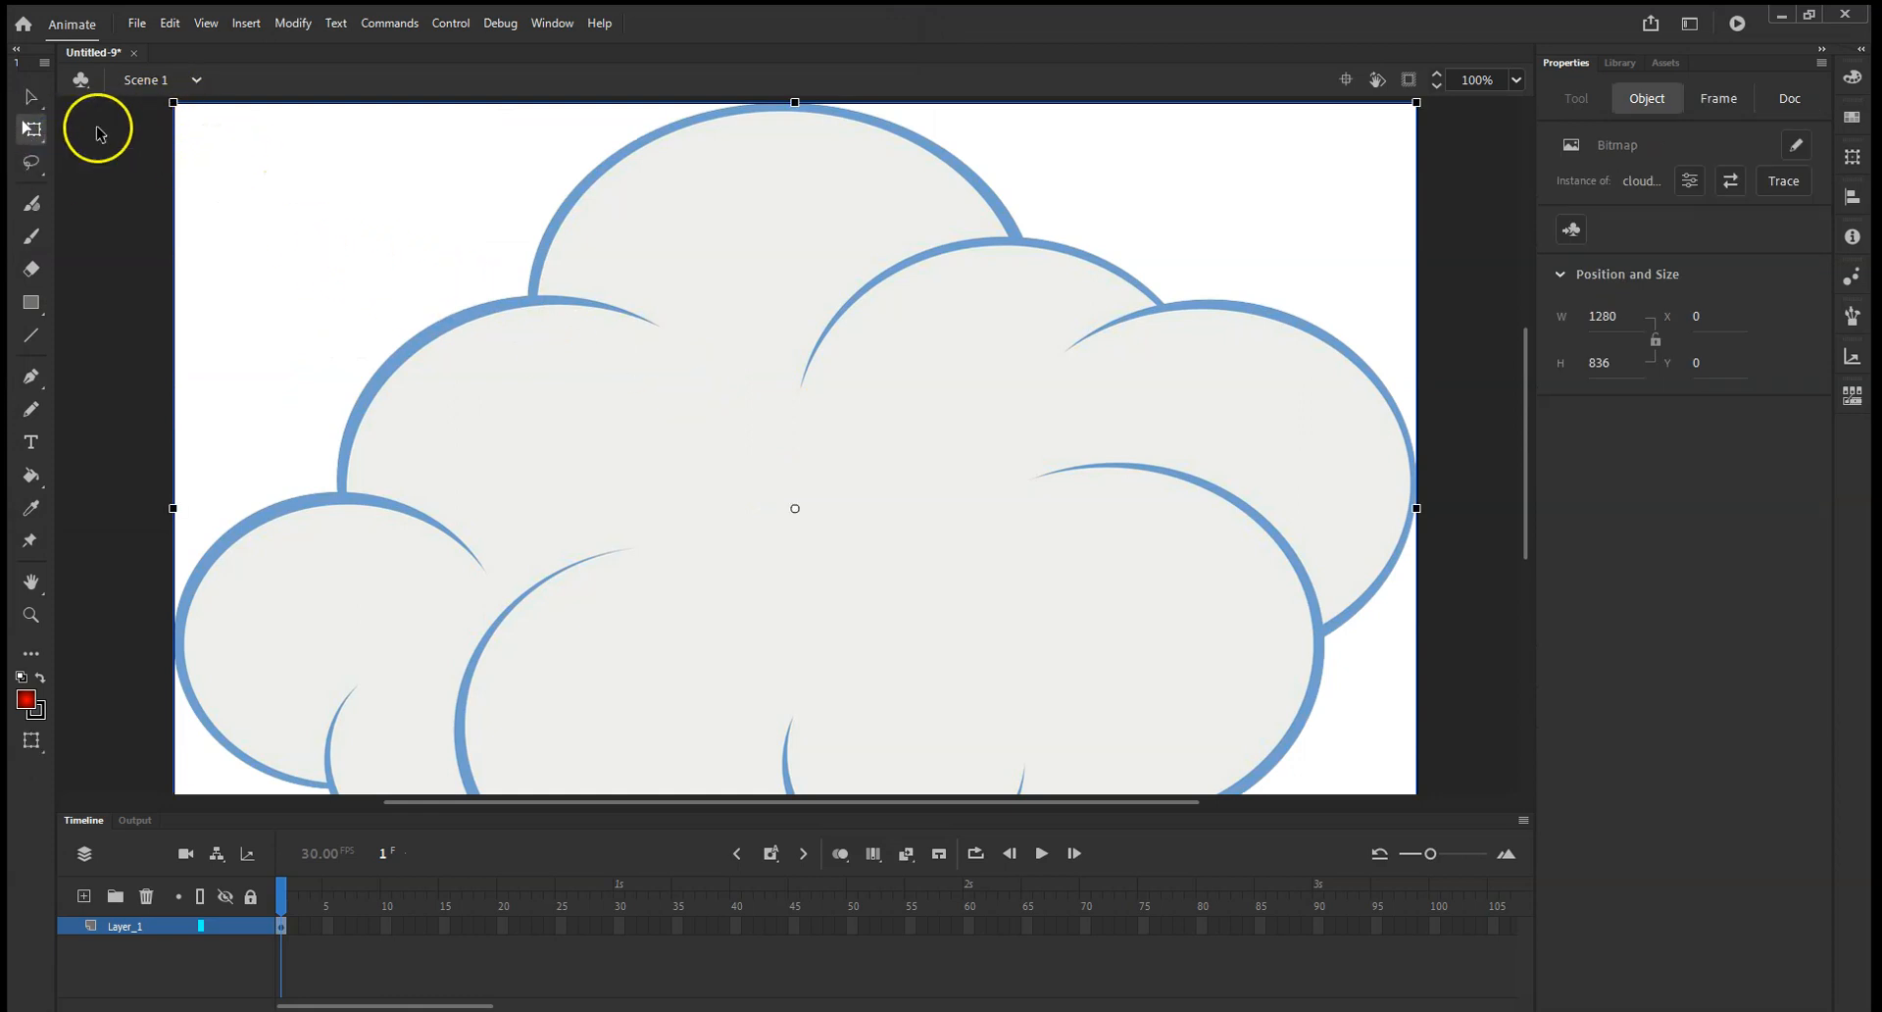
drag(173, 102, 449, 333)
drag(728, 468, 492, 308)
drag(827, 546, 1026, 575)
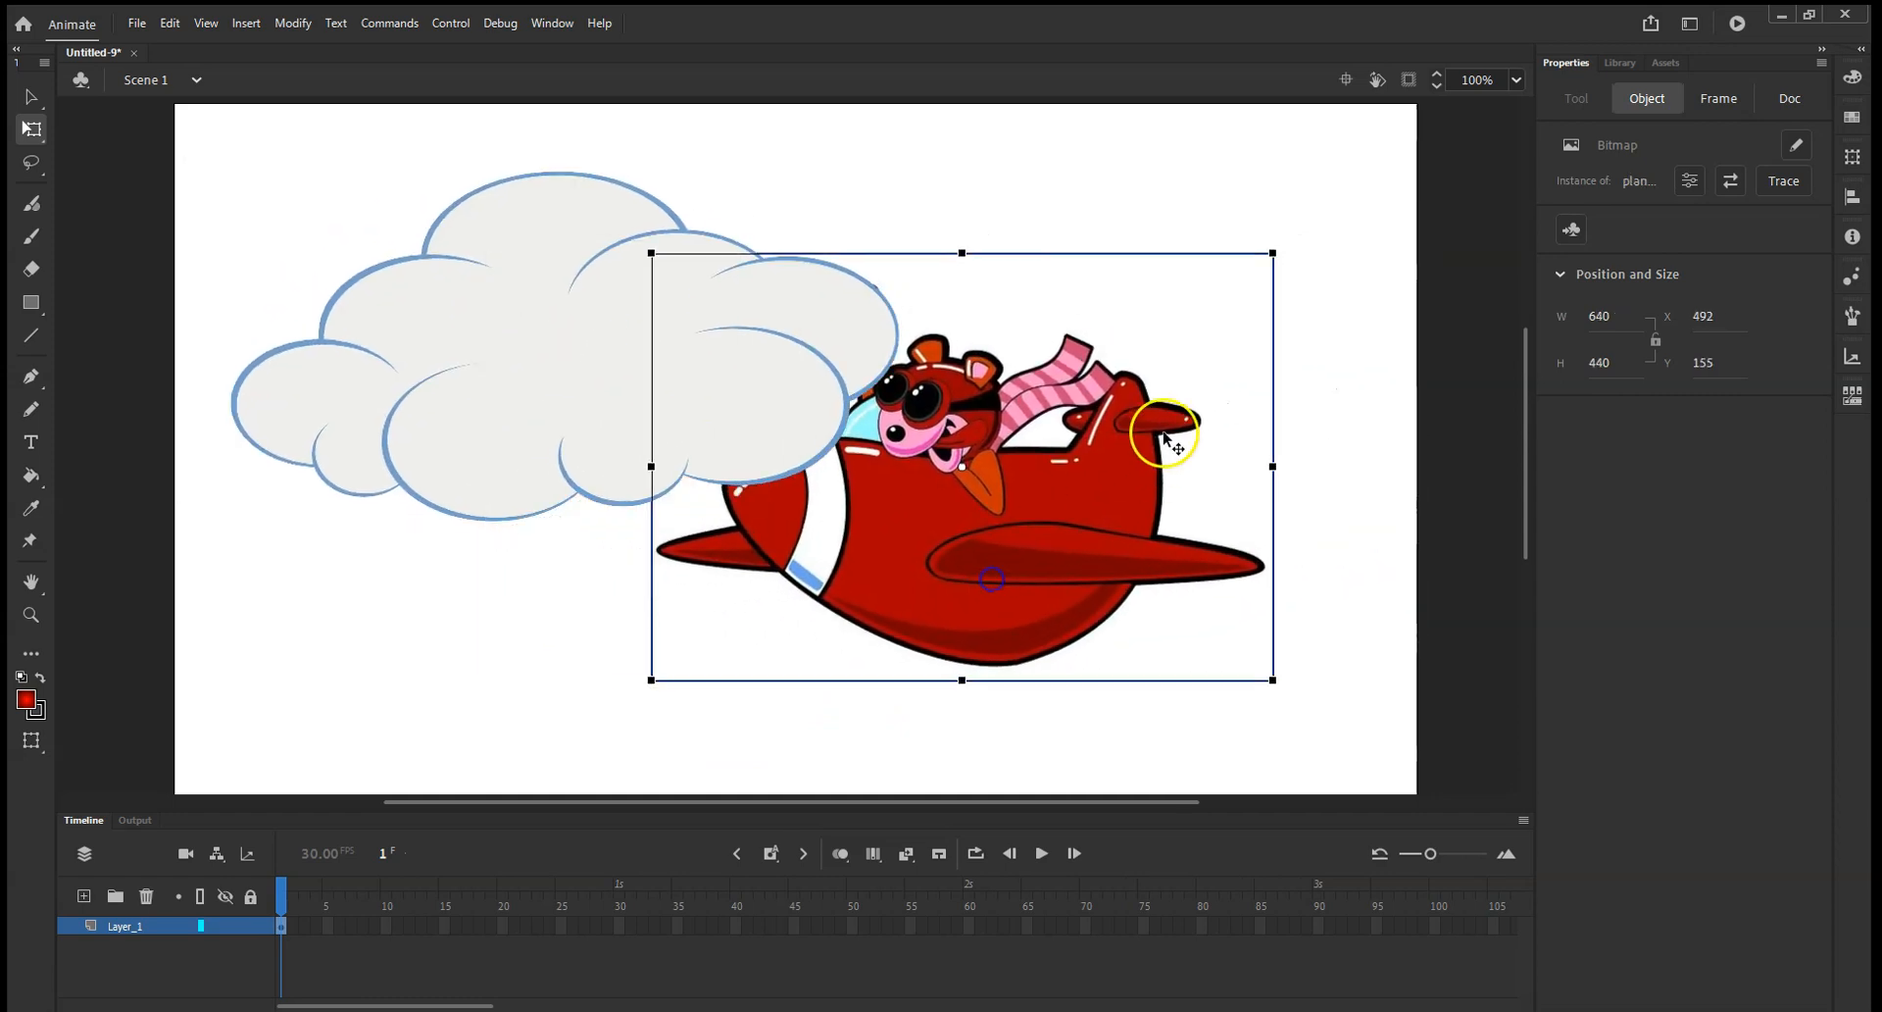
drag(1272, 253, 1202, 327)
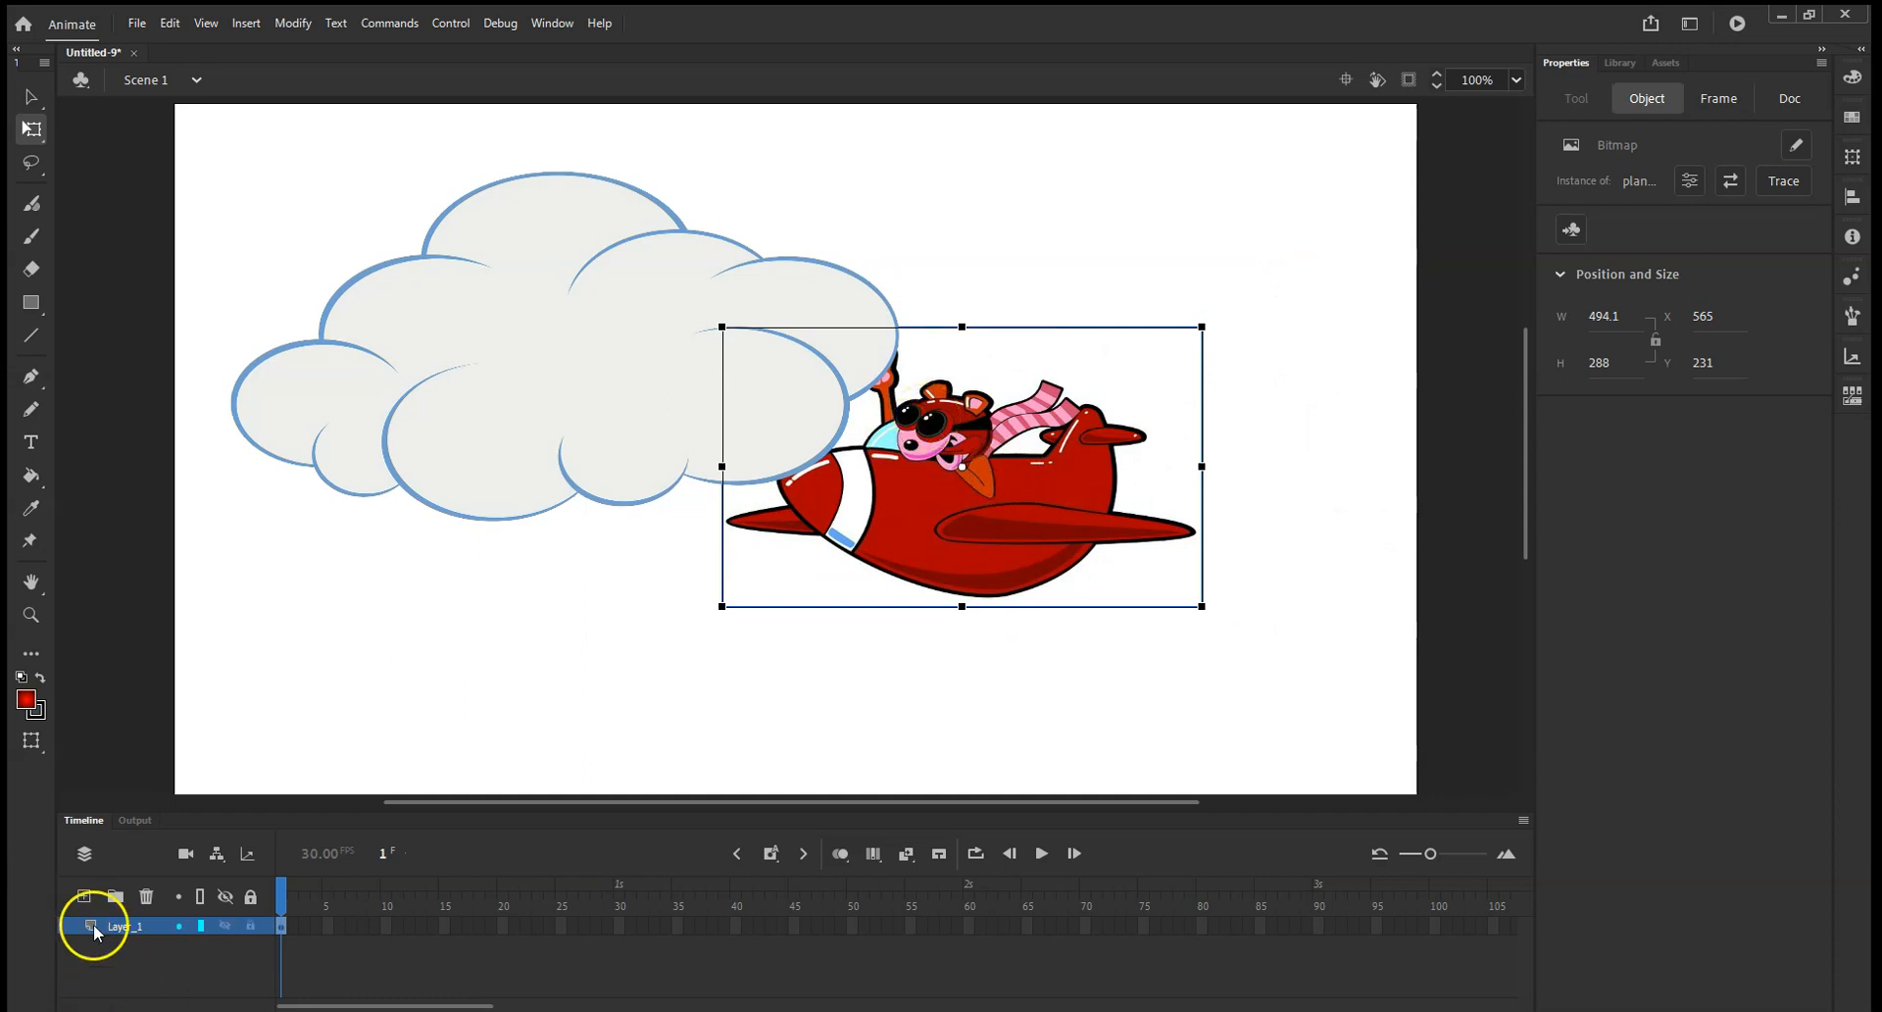
Delete both the cloud and the plane from the stage.
drag(985, 670, 549, 316)
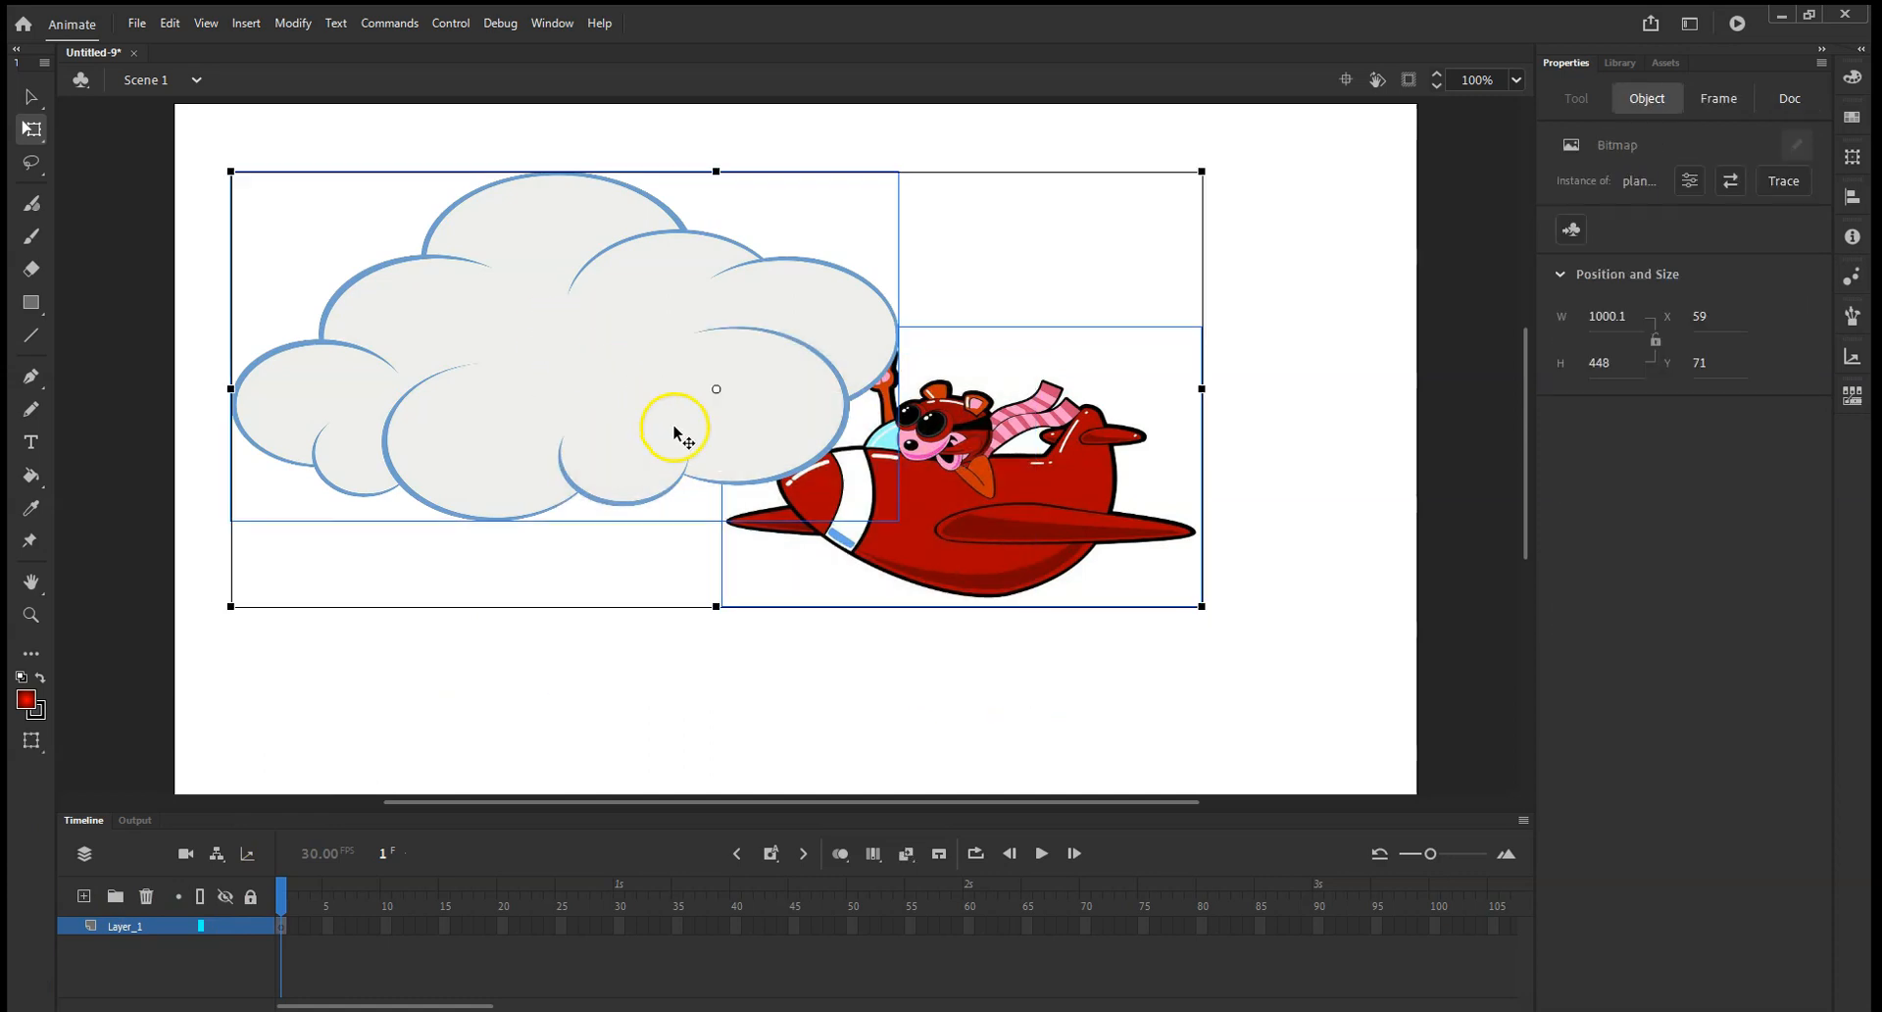
key(Delete)
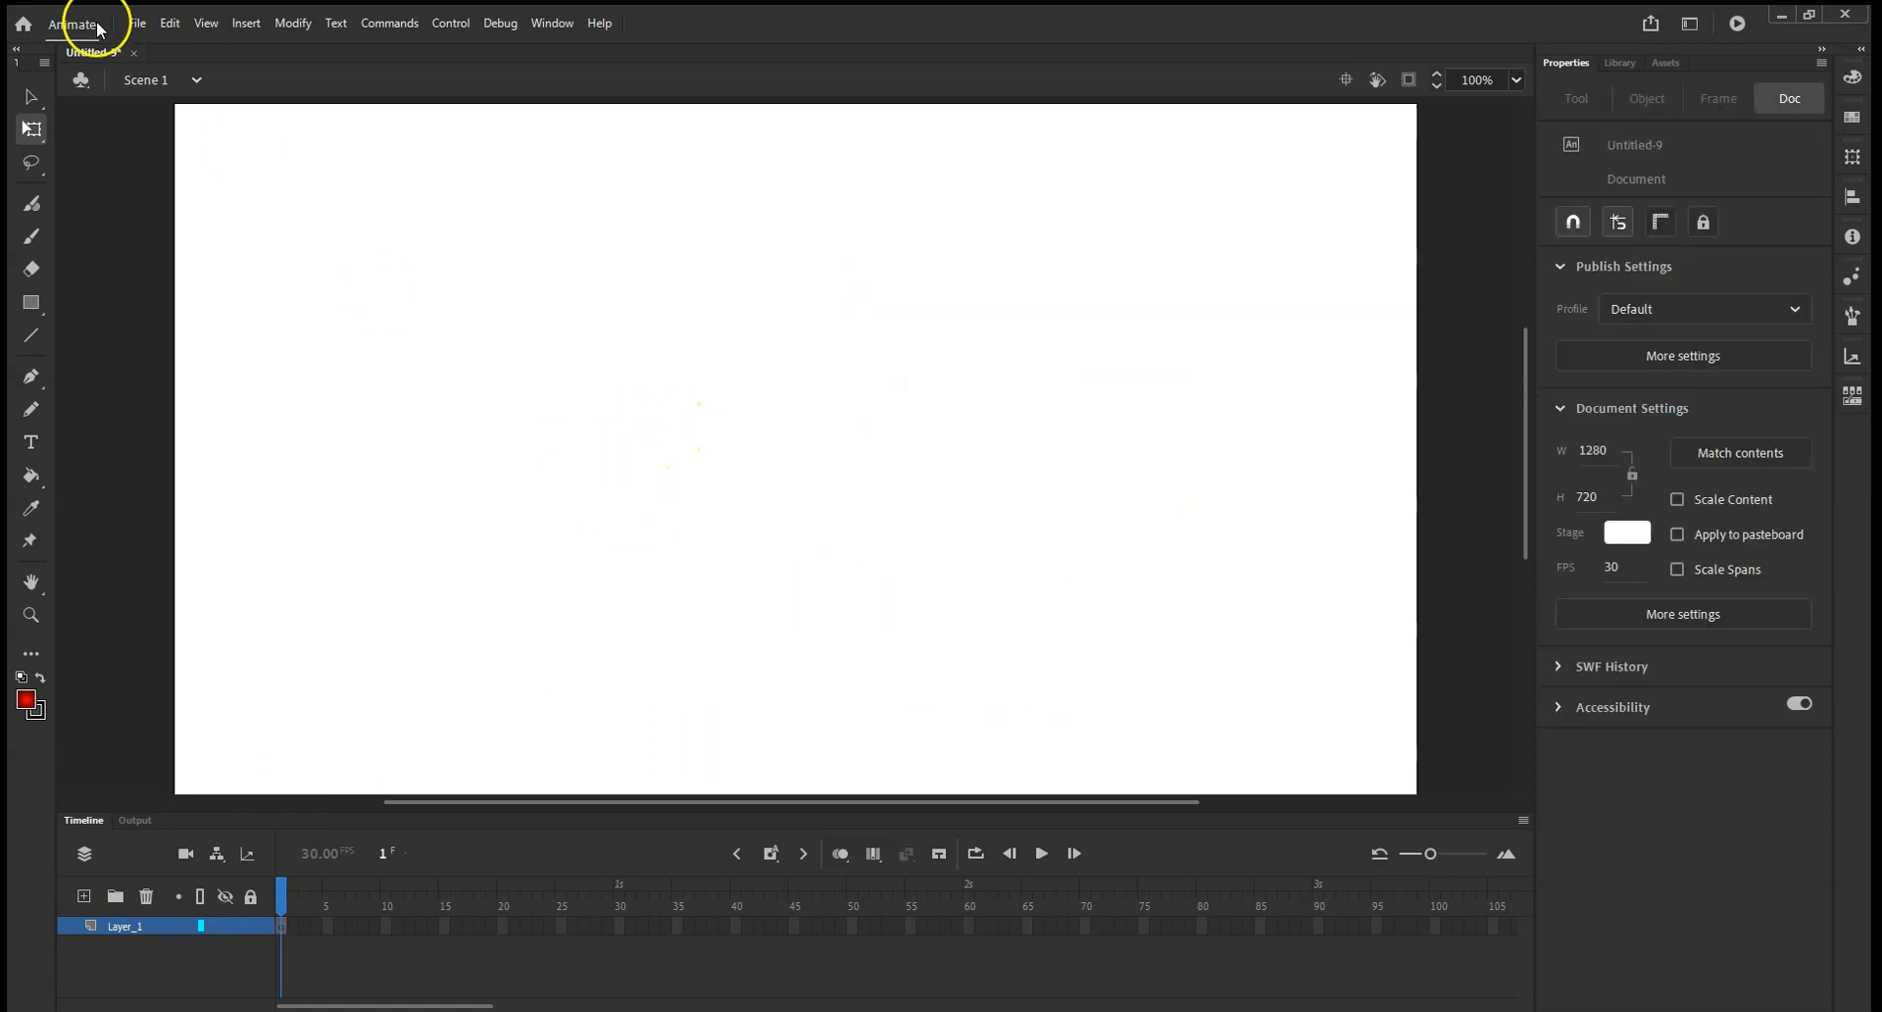
Import the cloud and plane images together onto the stage, replacing the existing library items.
click(136, 22)
mouse_move(206, 308)
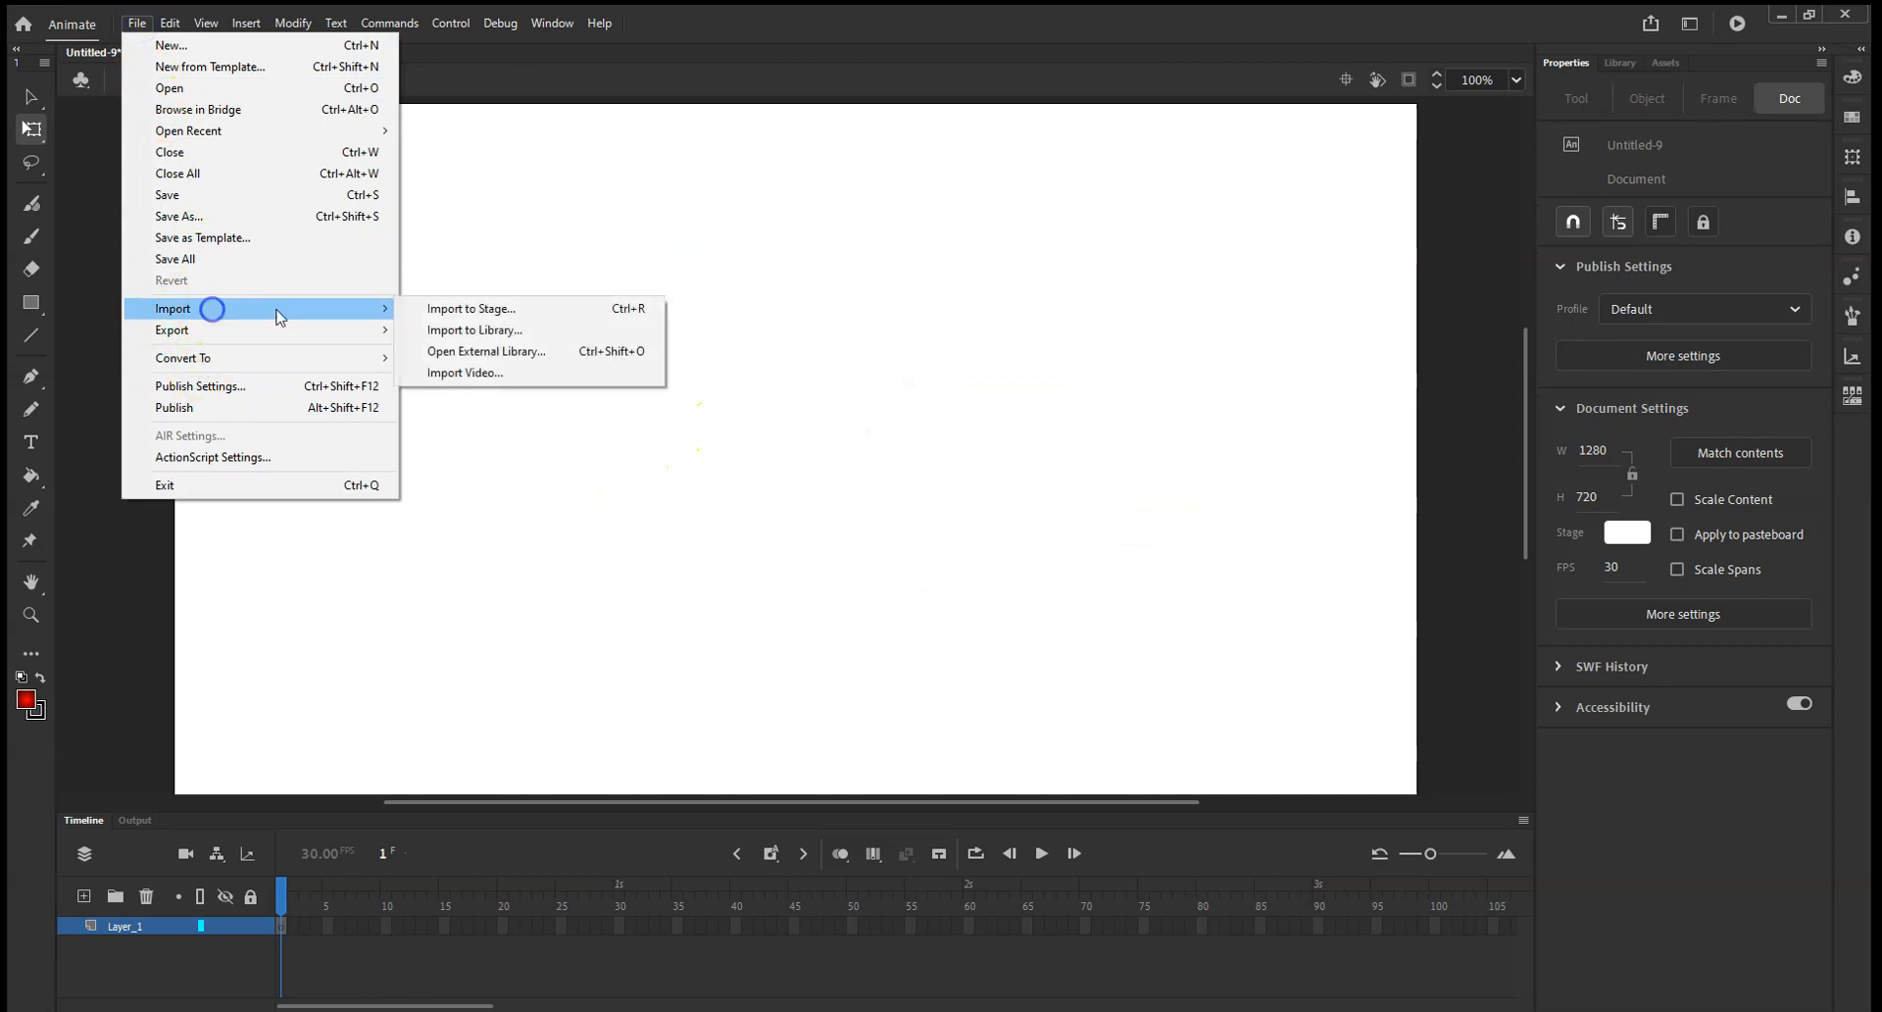
click(441, 307)
click(264, 176)
ctrl+click(252, 193)
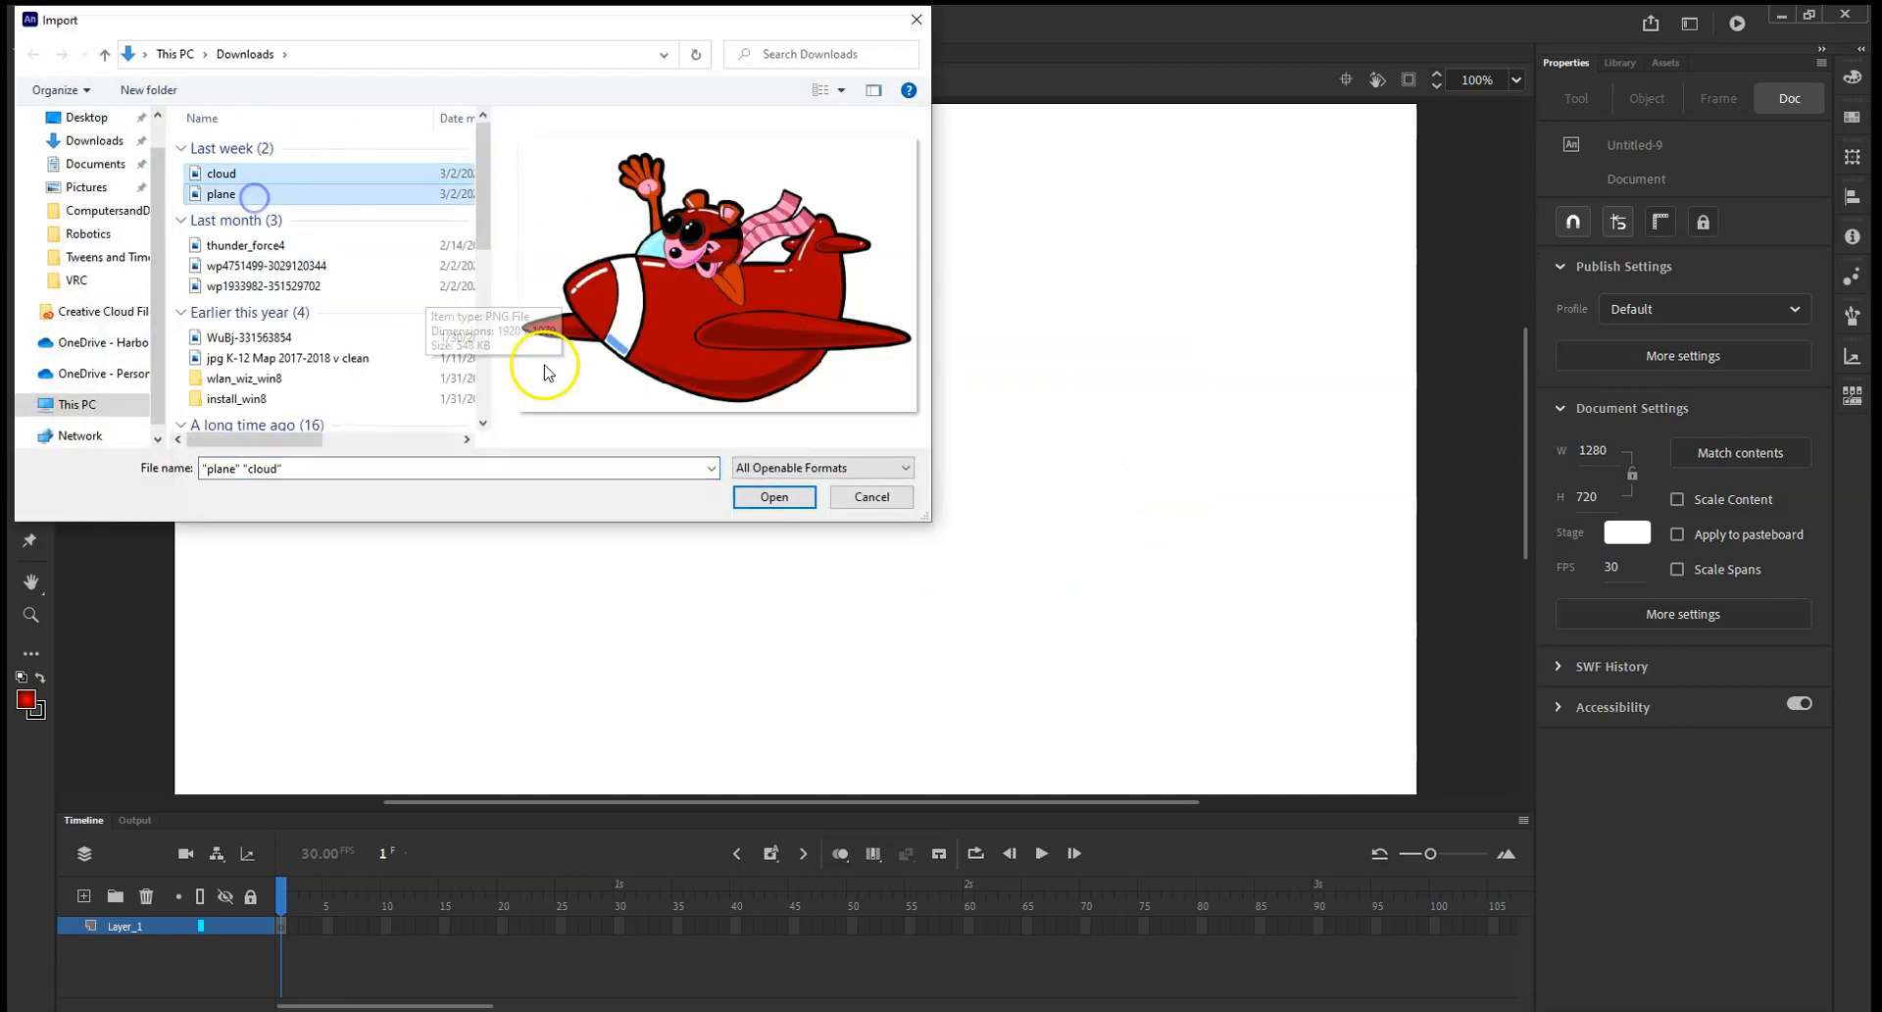
click(774, 496)
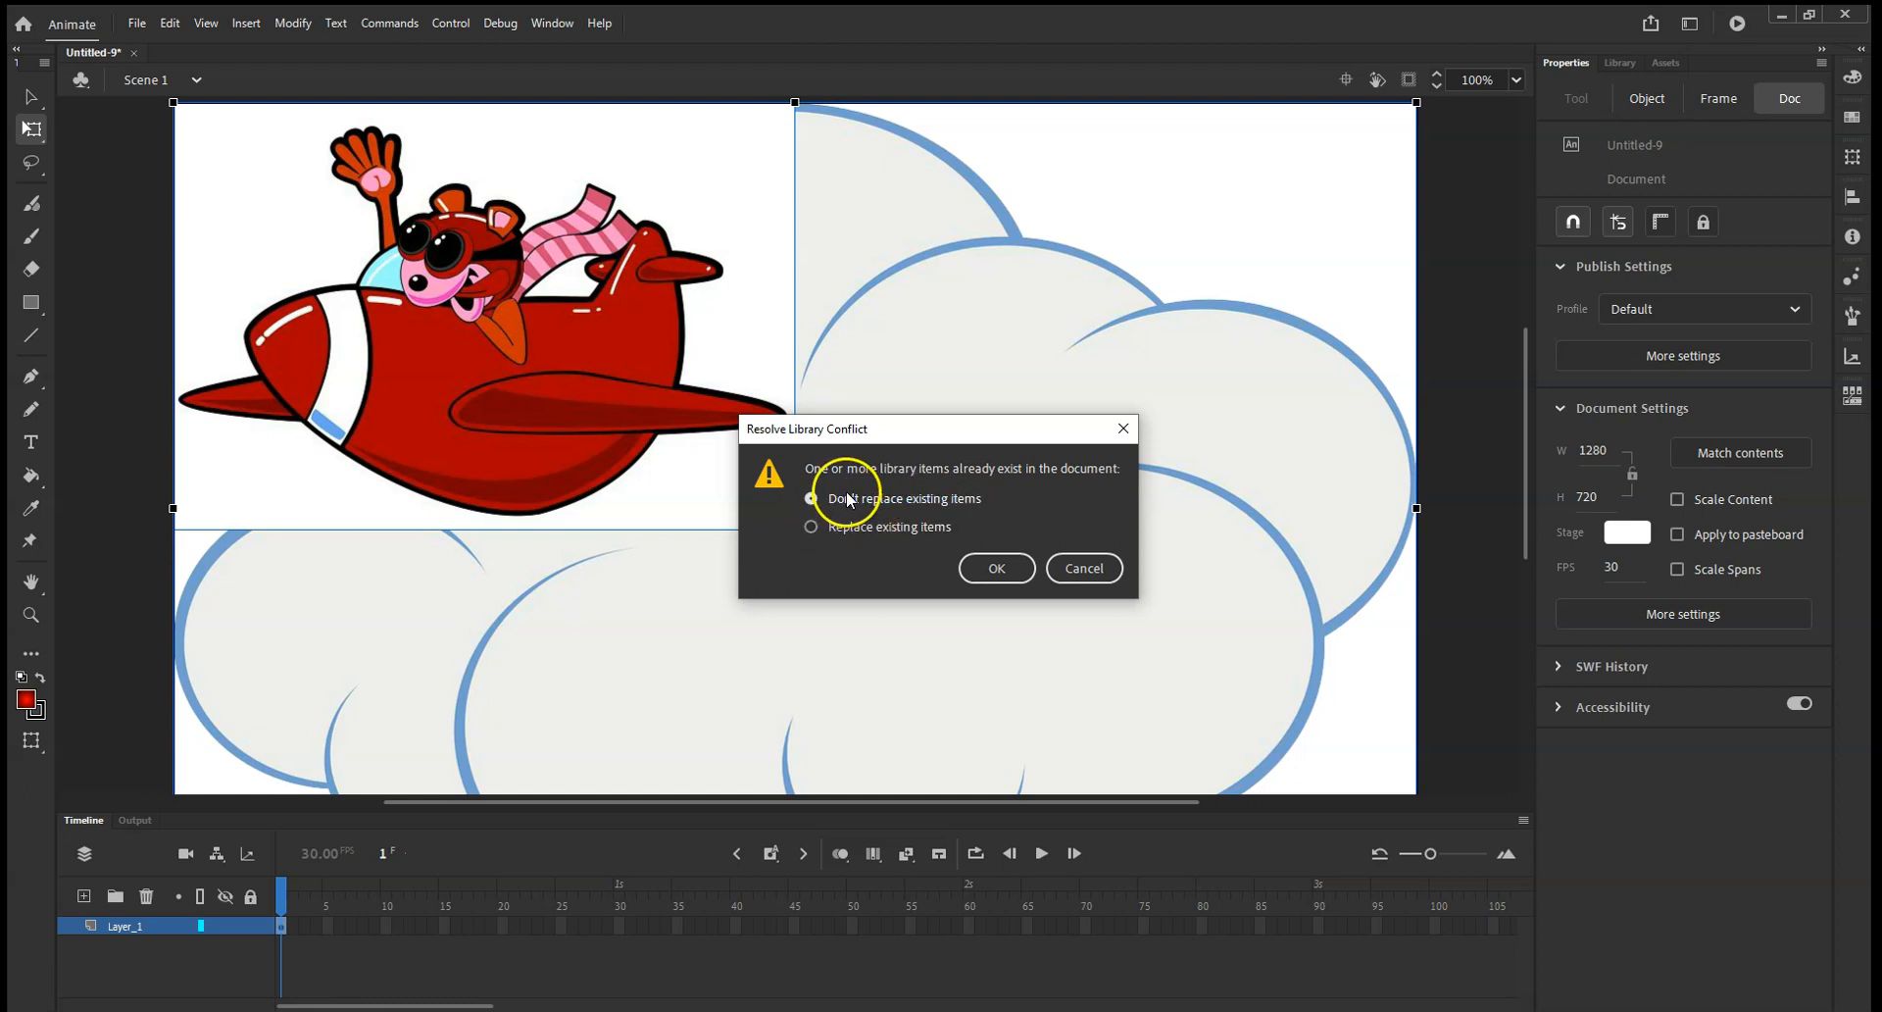
click(843, 531)
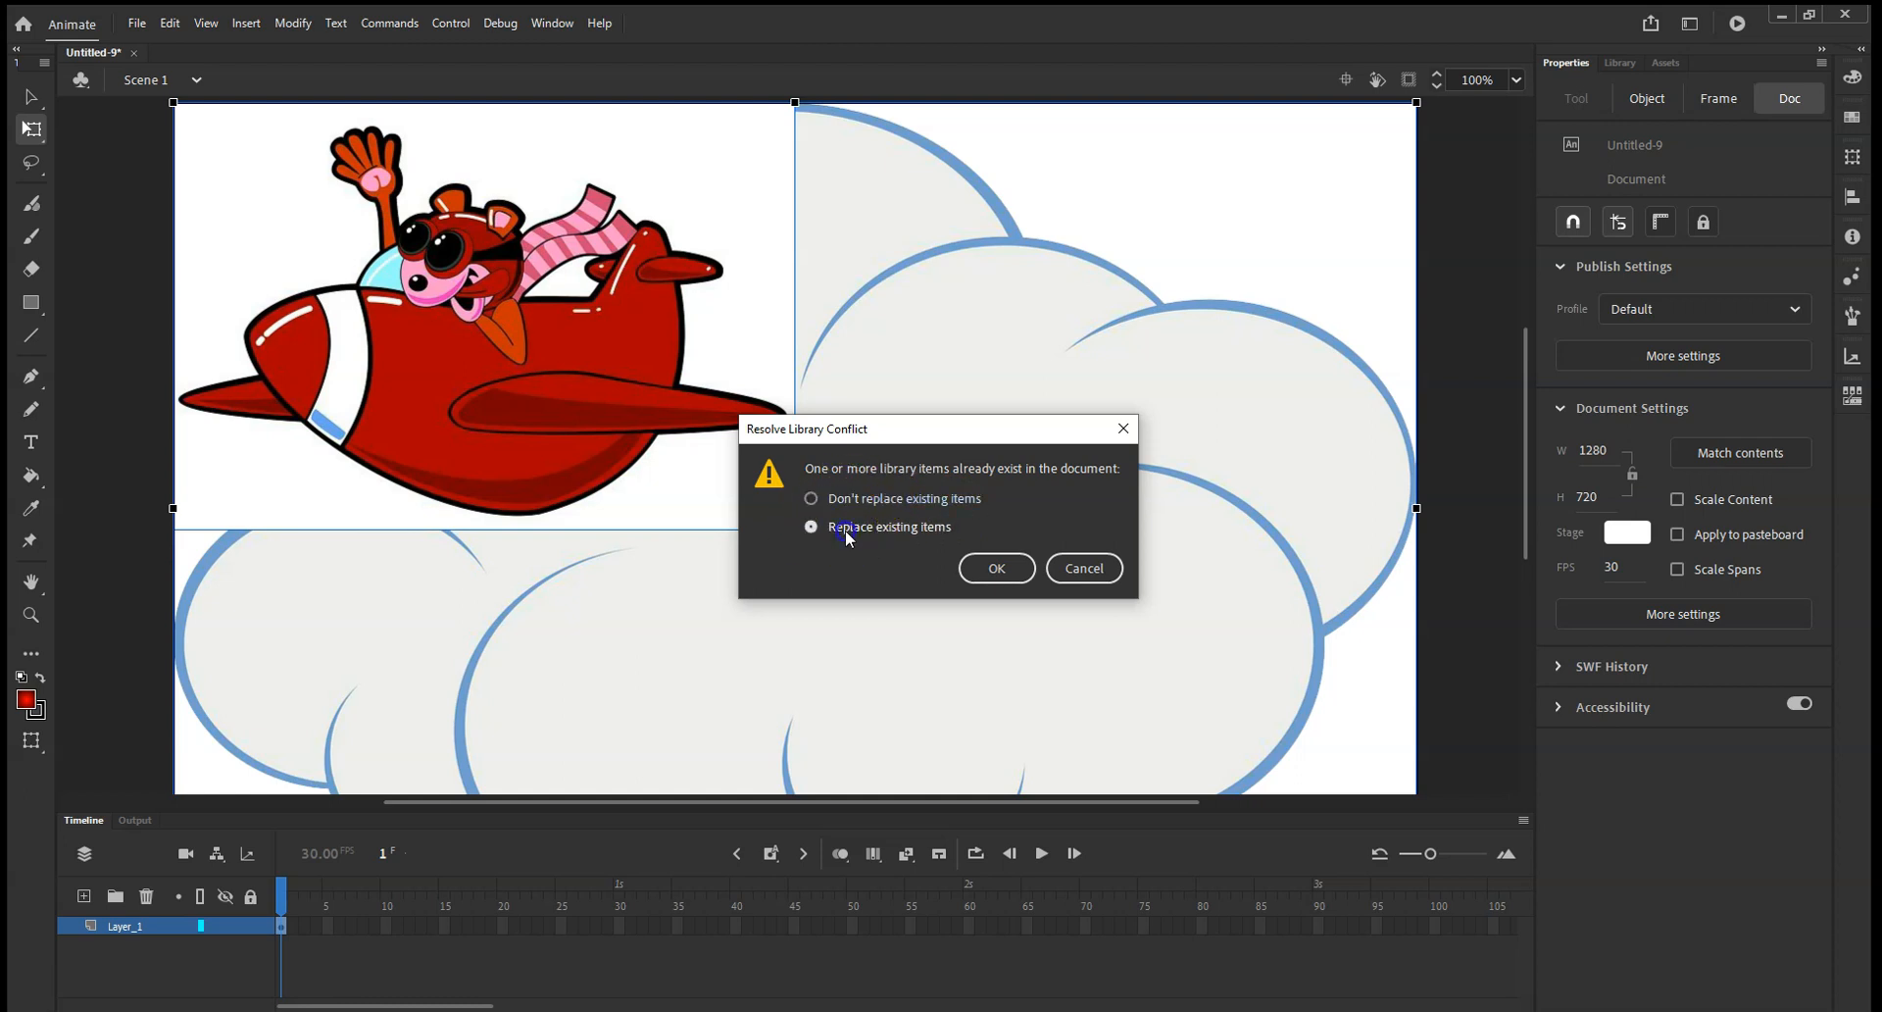
click(992, 569)
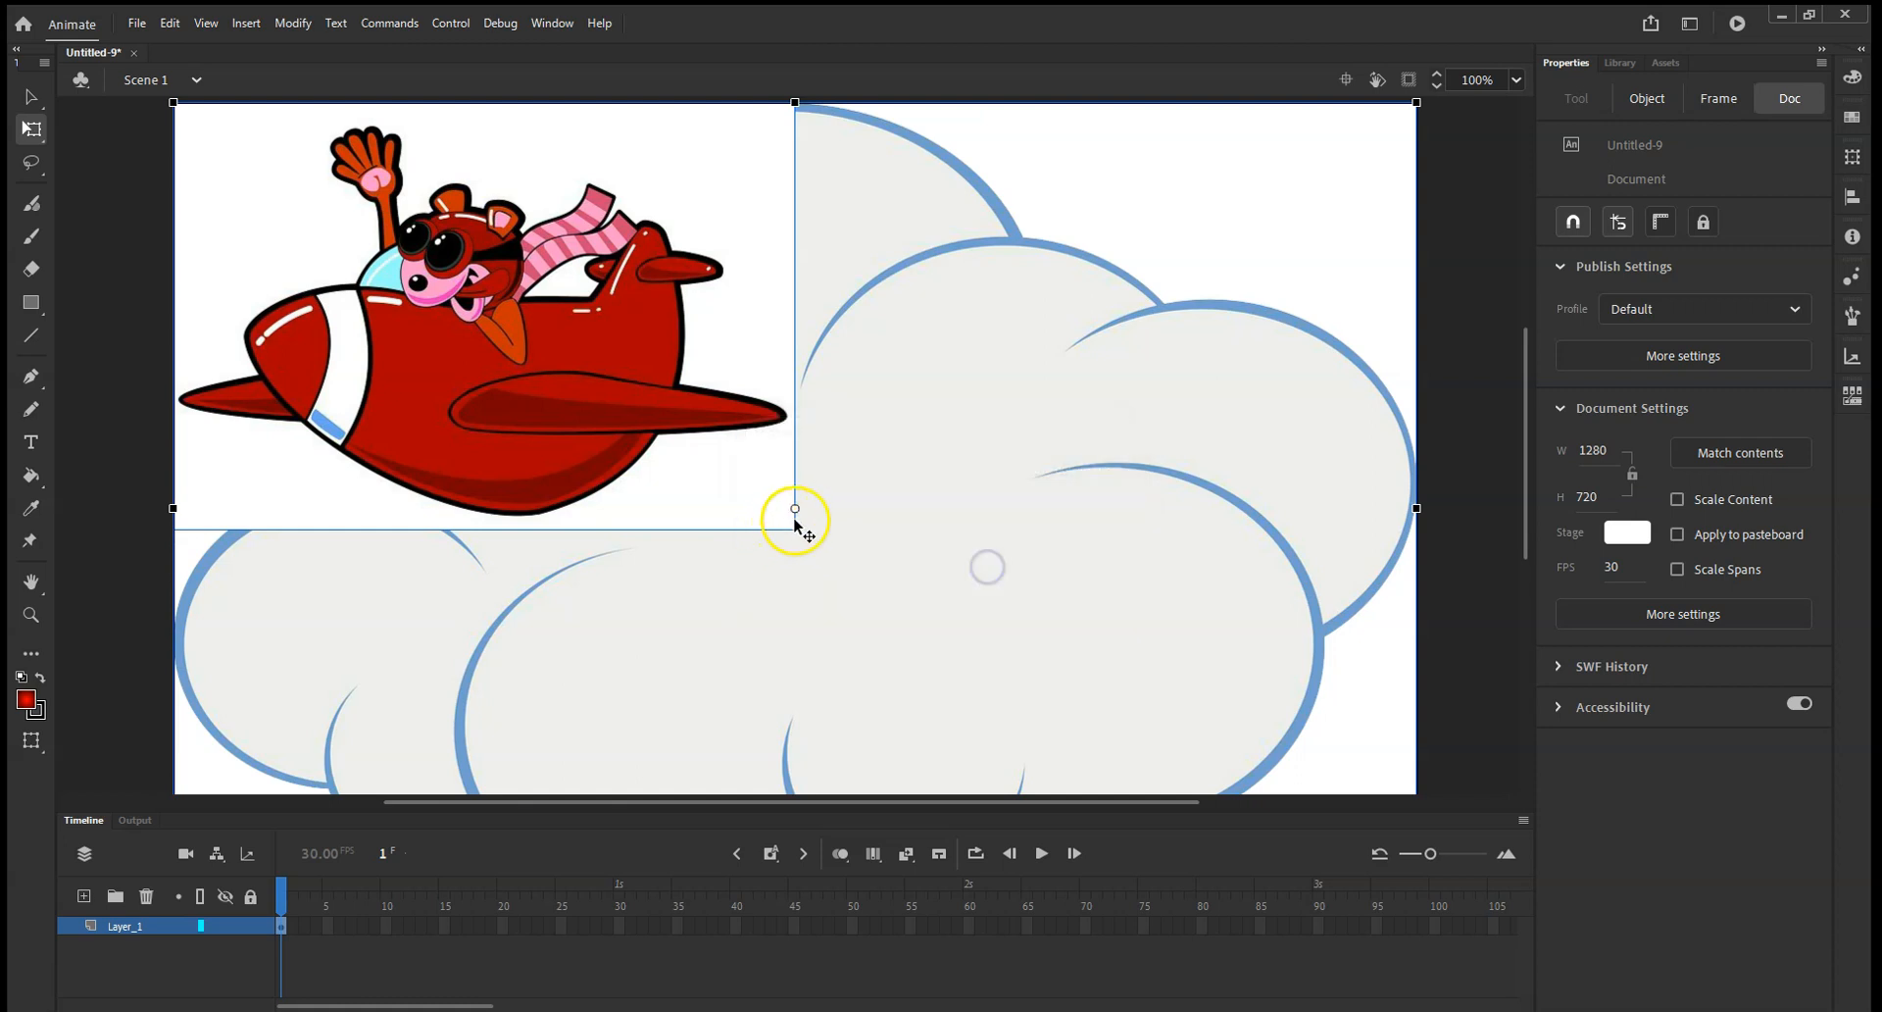
Separate the cloud from the plane, scale it to about 484 × 280 px and place it right of the plane.
click(1040, 453)
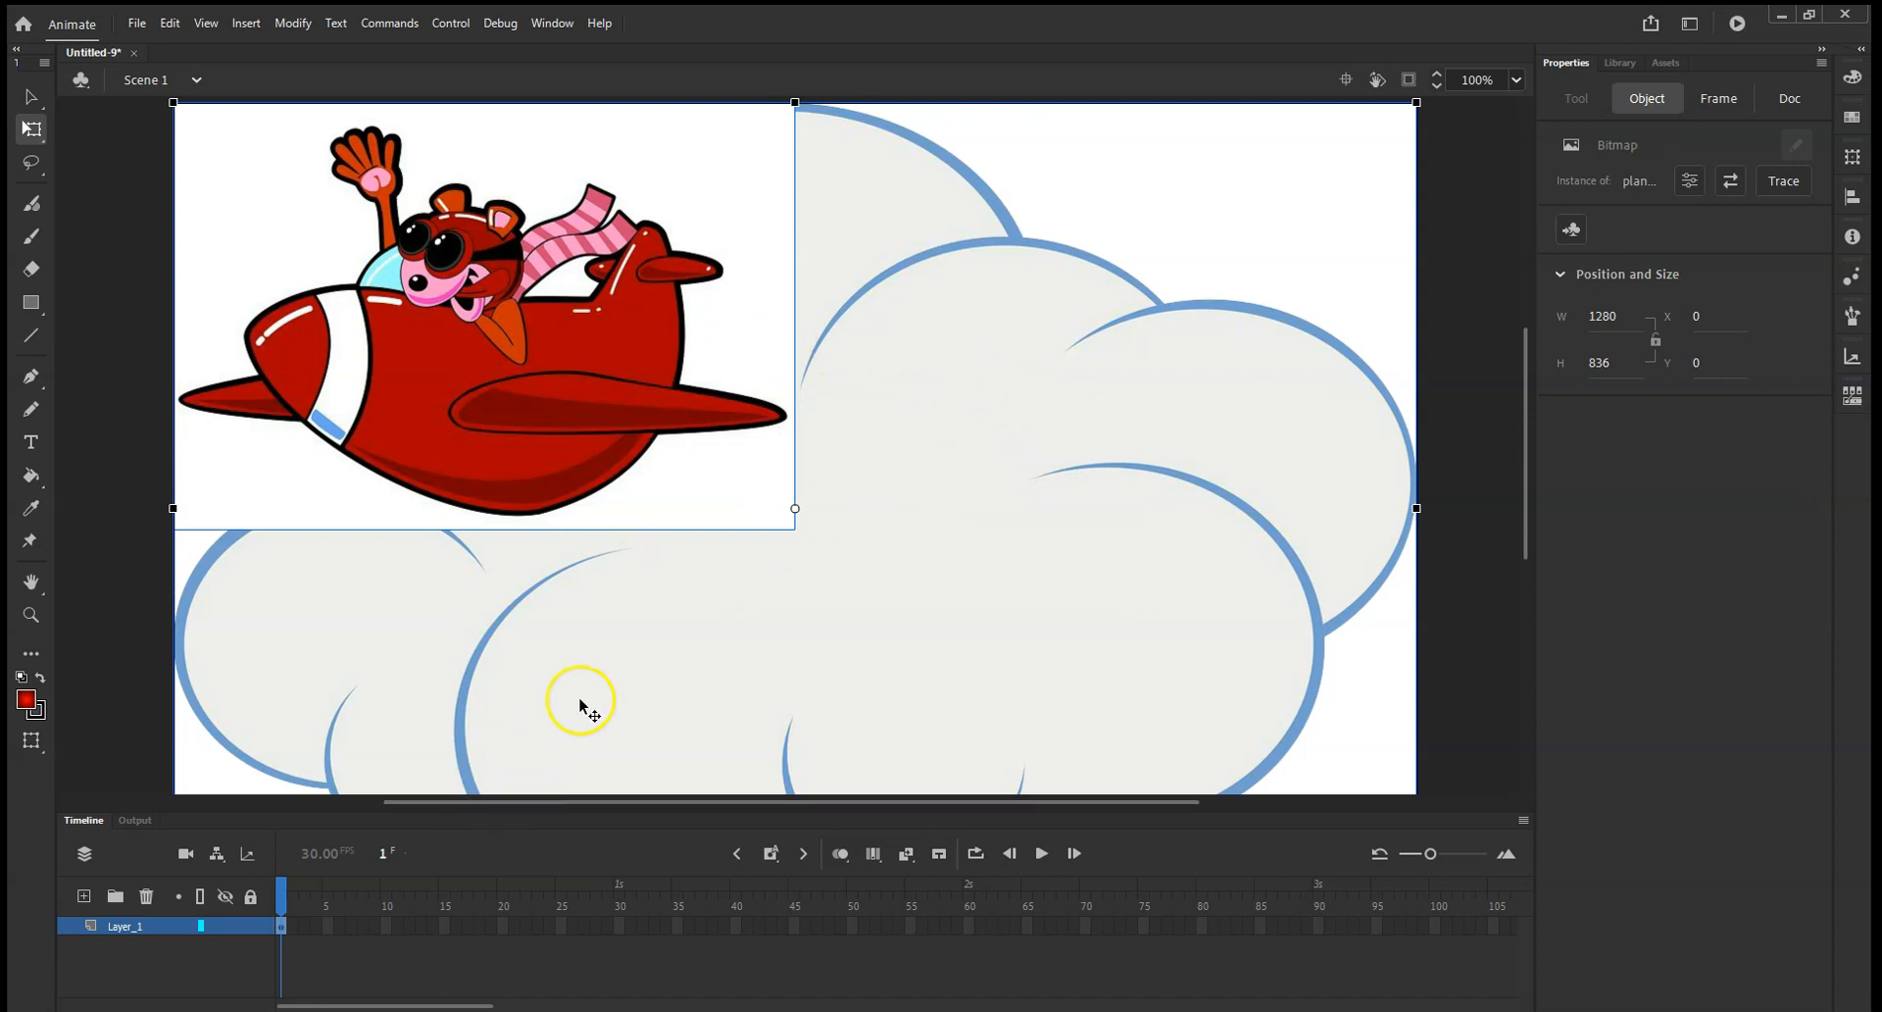
drag(497, 367, 648, 385)
drag(875, 594, 924, 594)
click(344, 609)
click(540, 435)
drag(587, 429, 405, 426)
click(1071, 483)
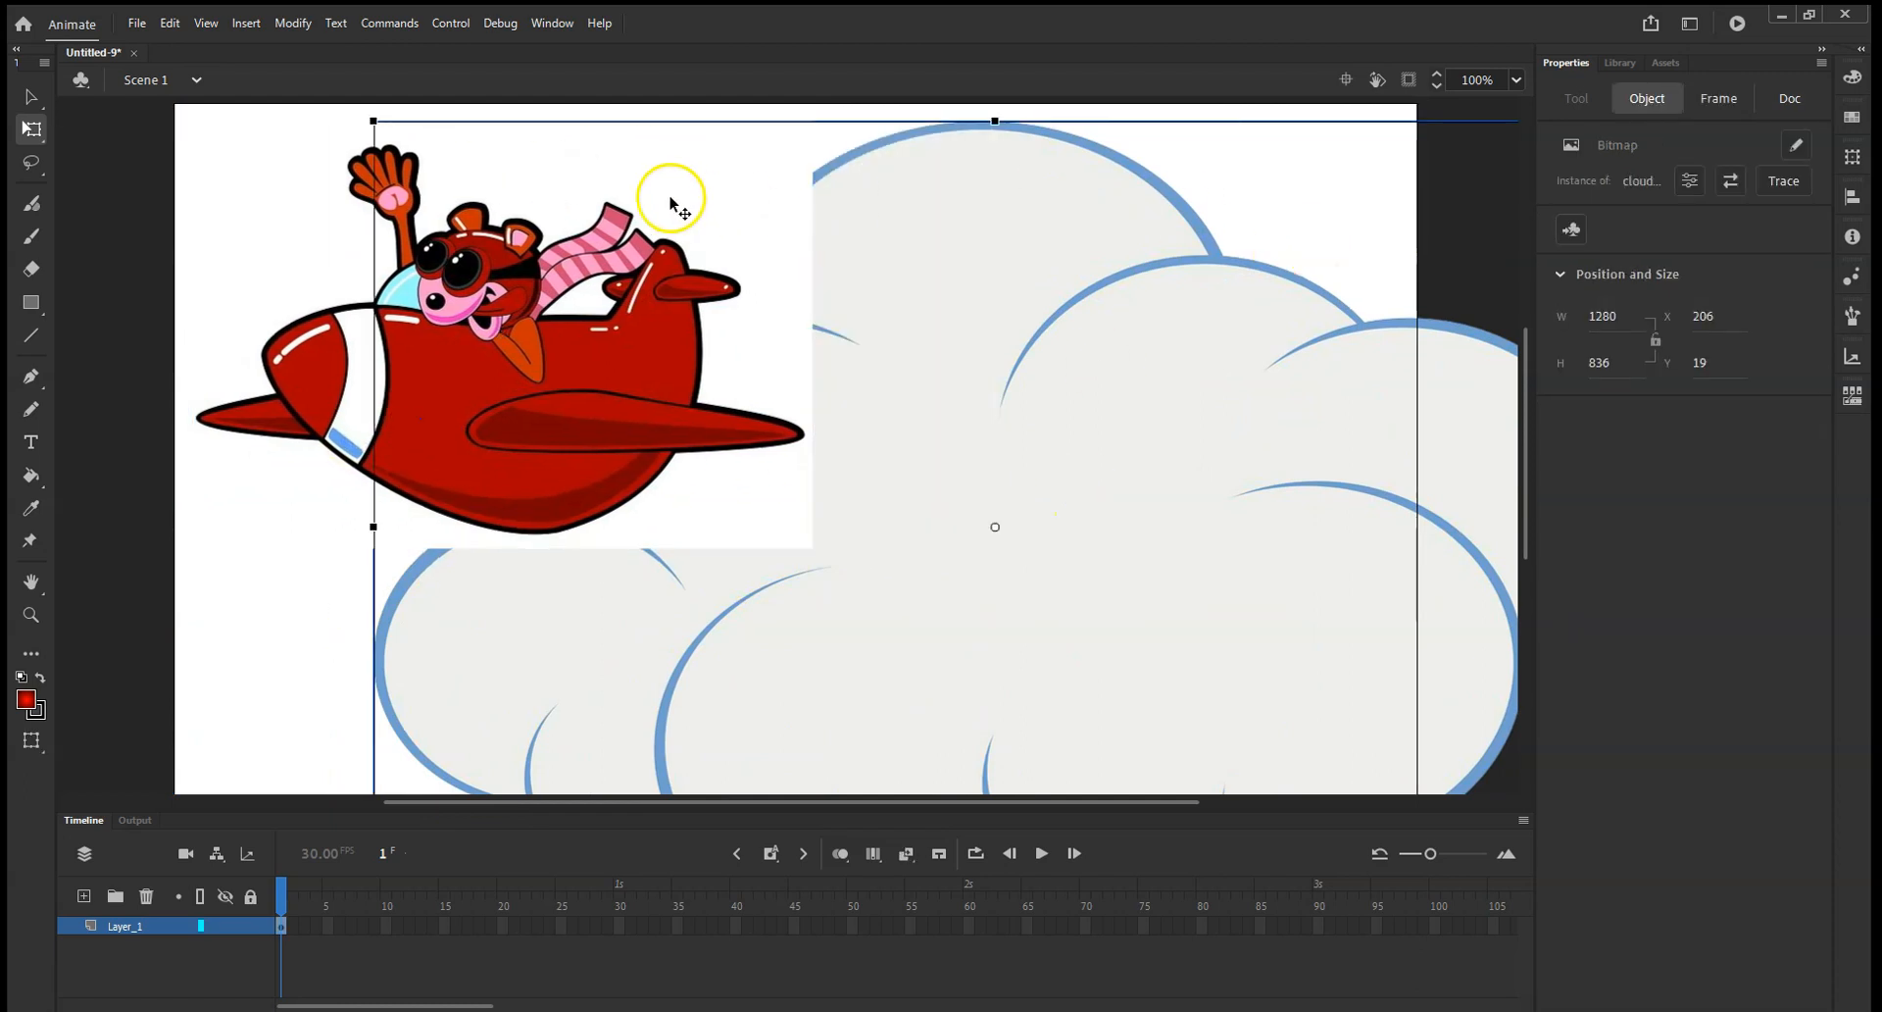
drag(370, 125, 763, 390)
drag(992, 544, 1094, 349)
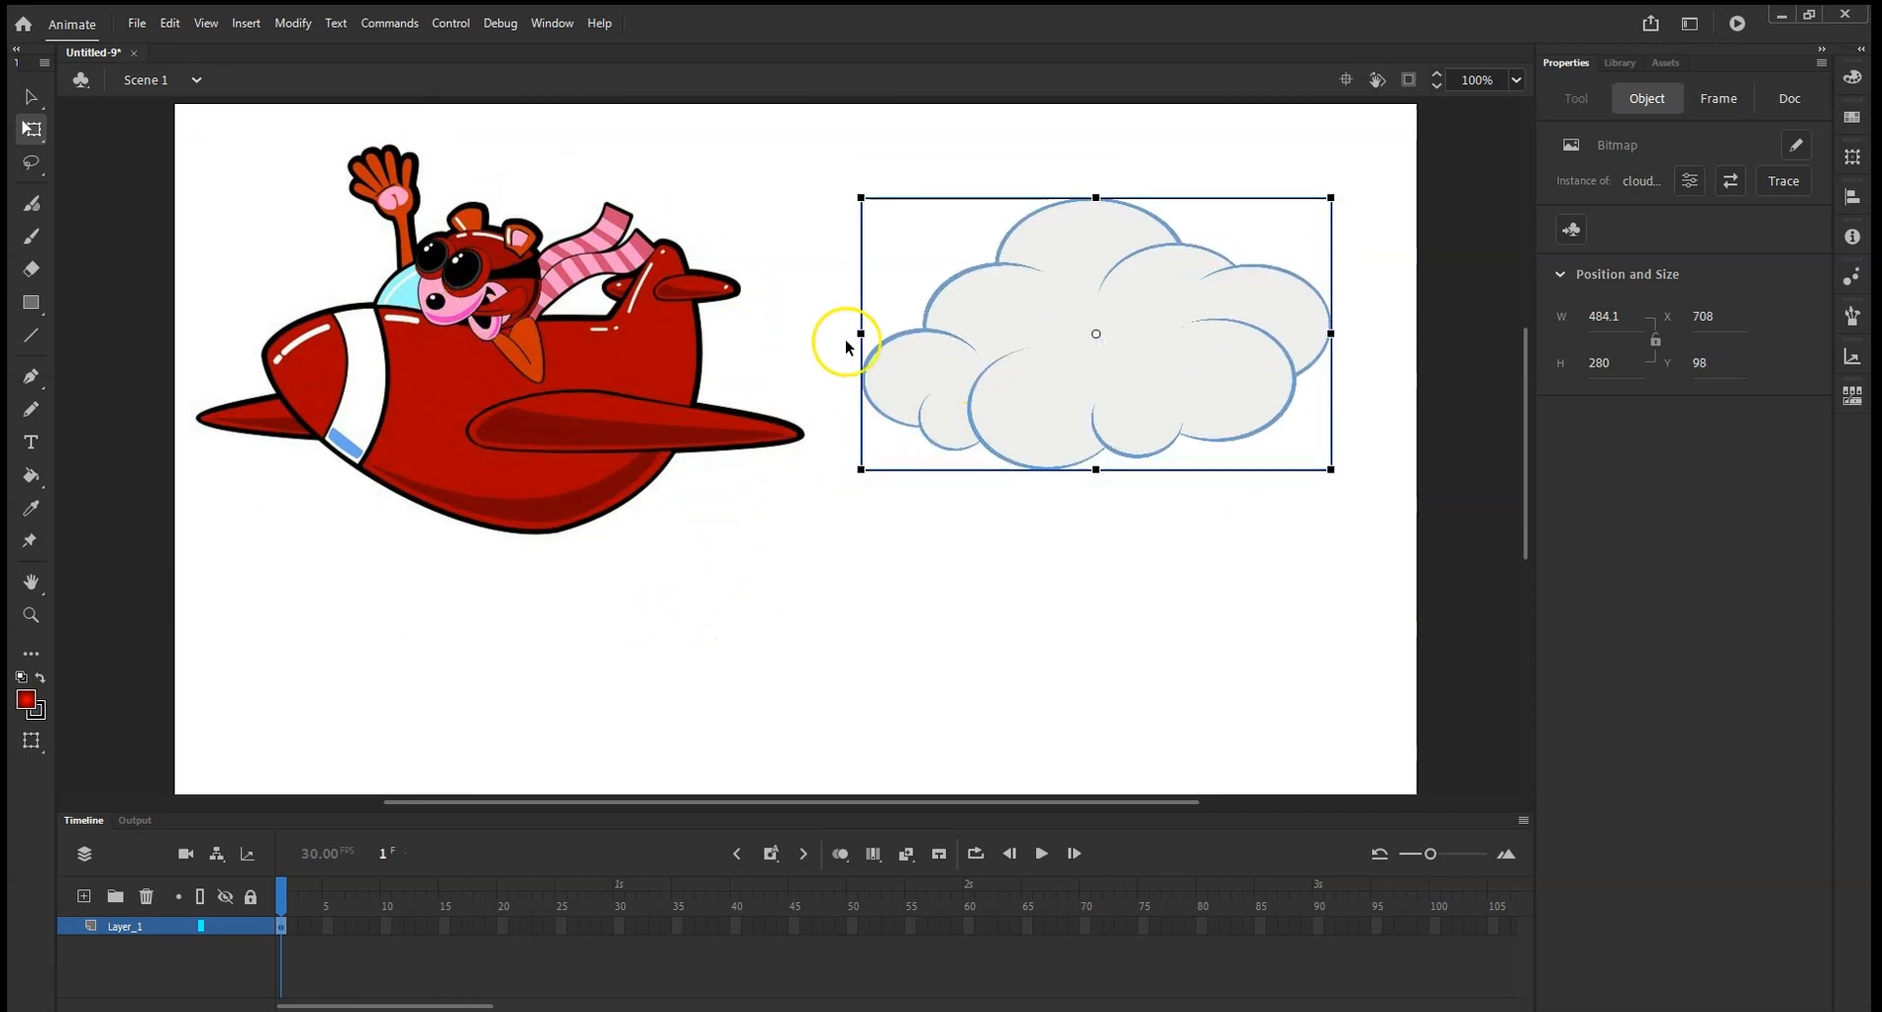
Move the plane to the stage's lower-right area and the cloud to about X 465, Y 44 so that they overlap.
drag(527, 399, 685, 525)
drag(996, 399, 819, 327)
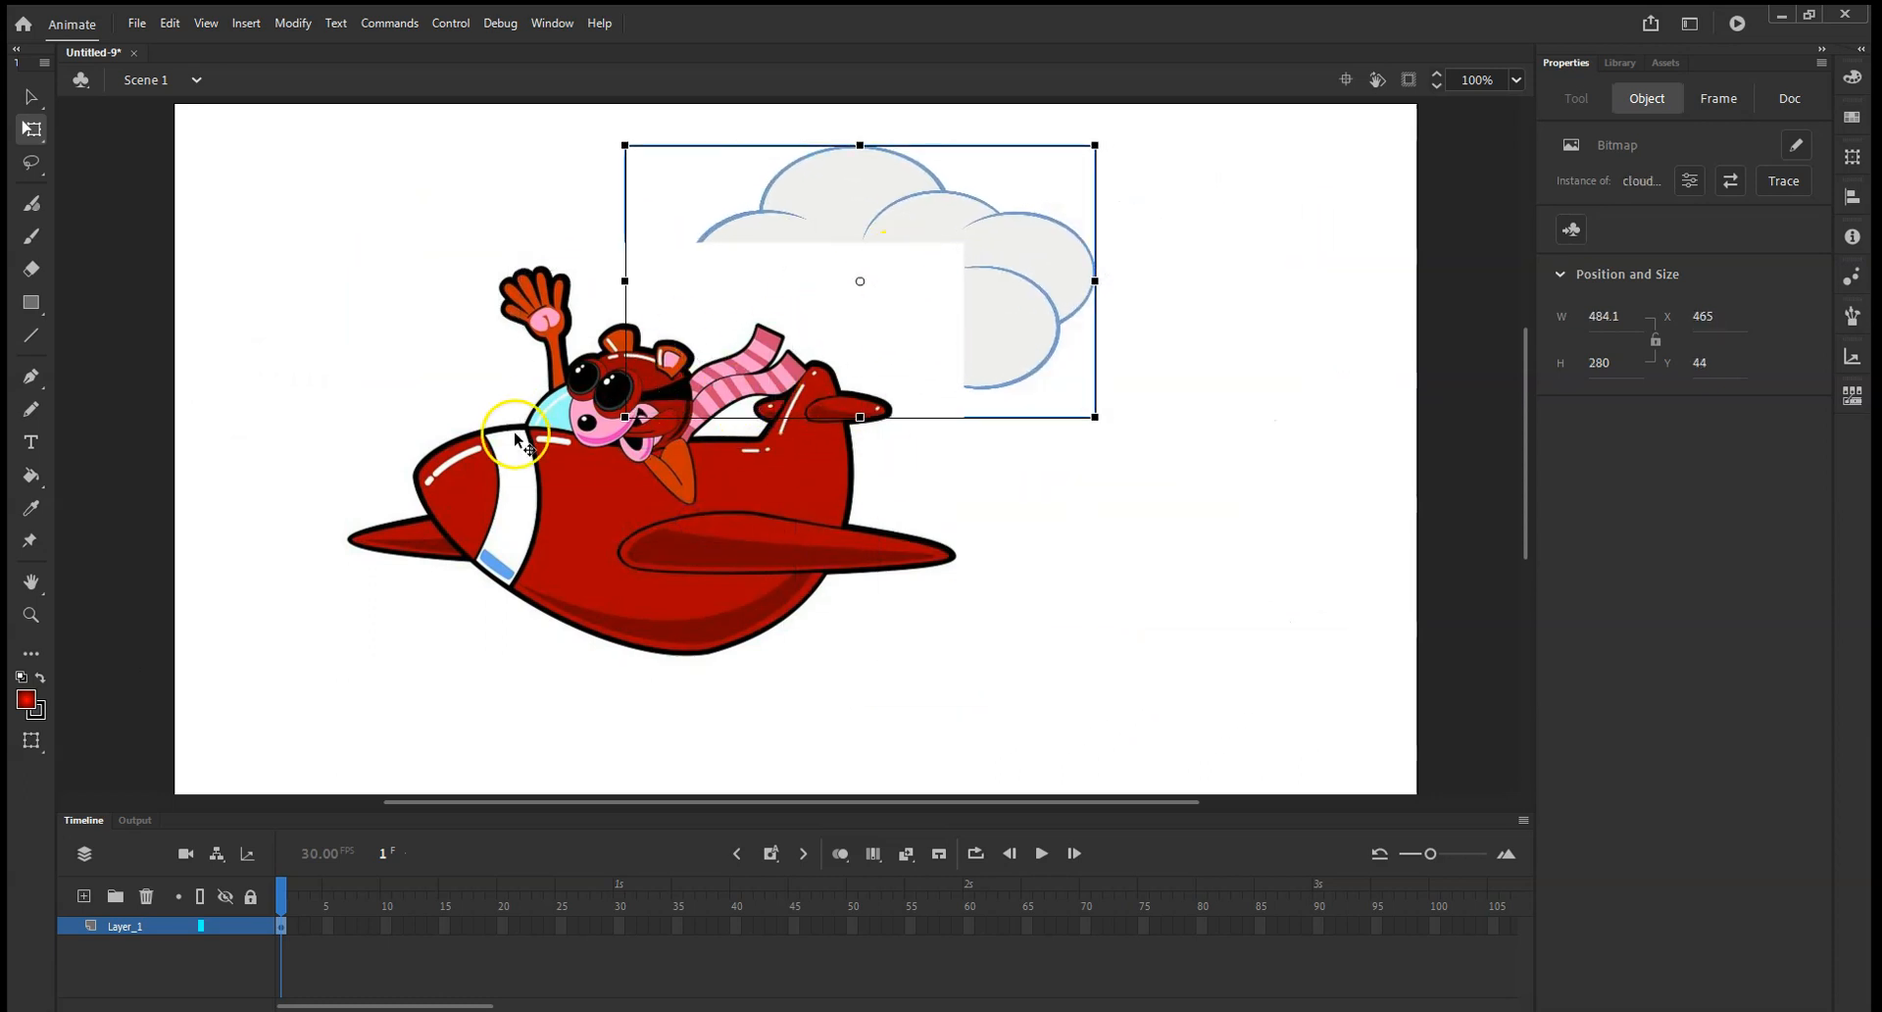
drag(580, 491, 916, 554)
click(881, 222)
right_click(832, 241)
click(798, 232)
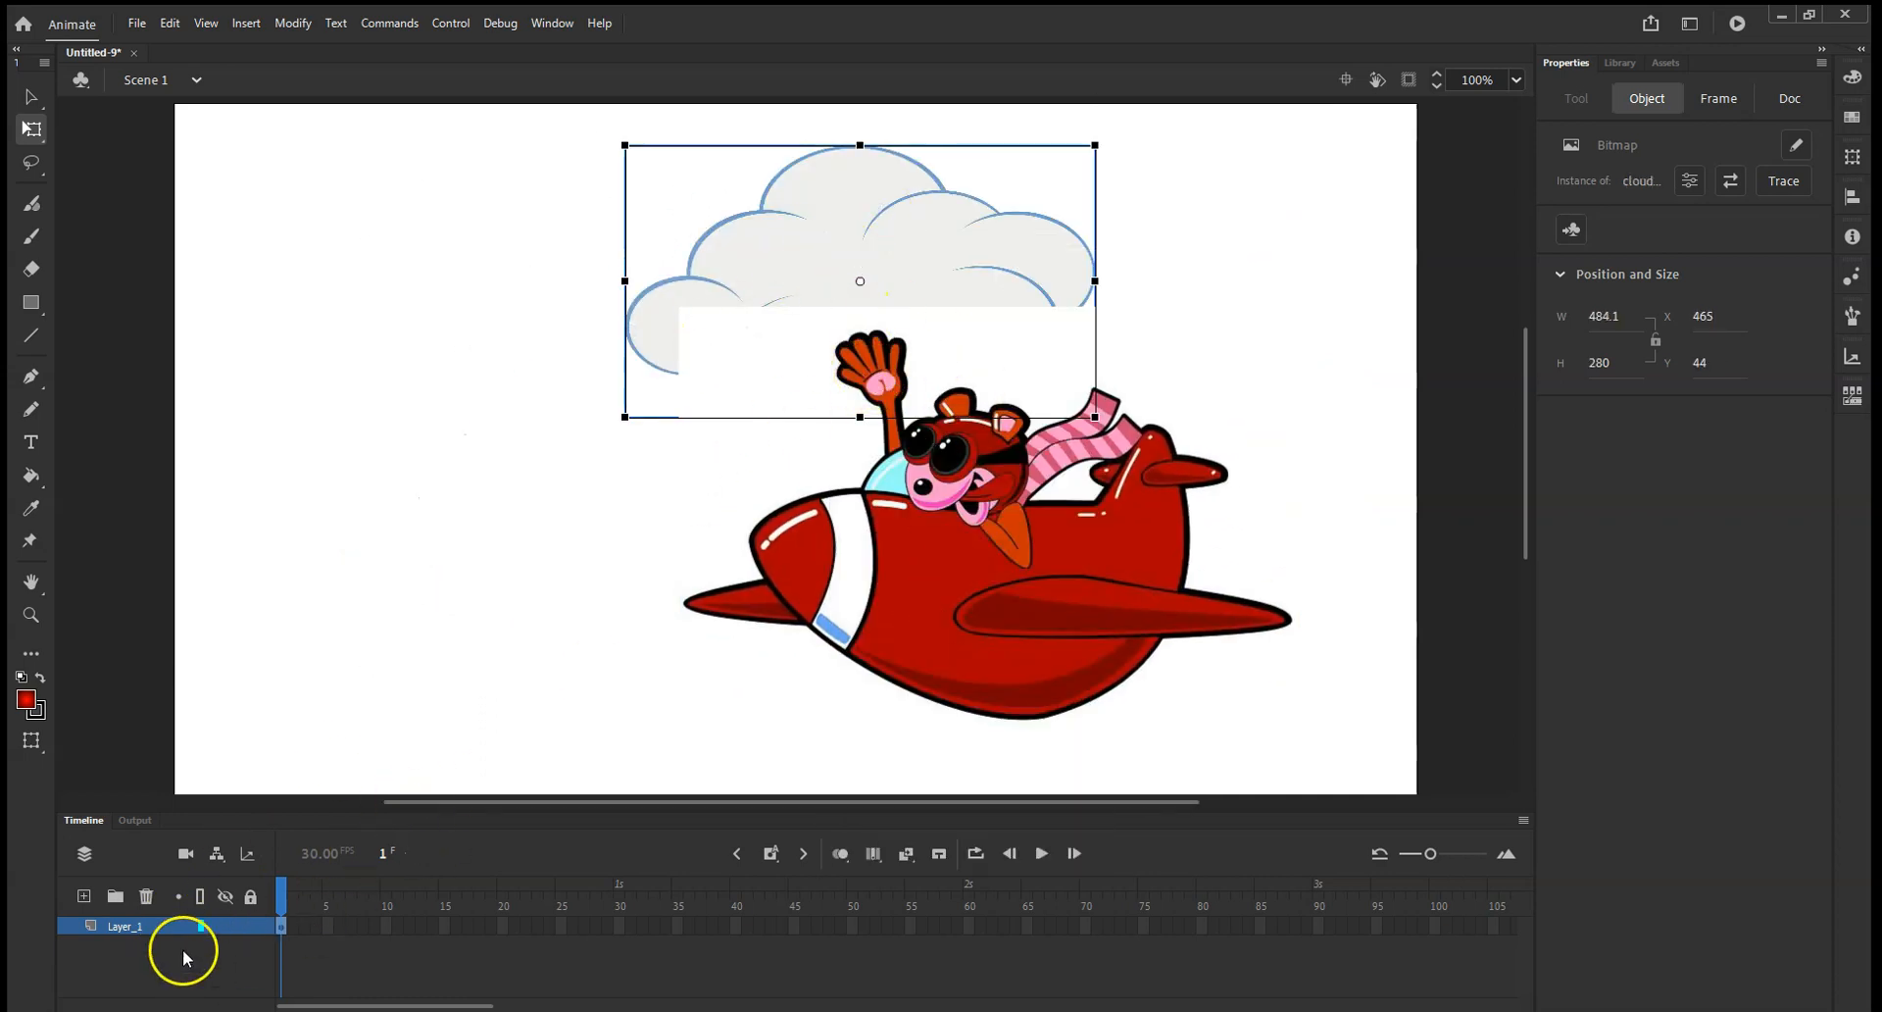
Add a second layer, renaming the original layer "plane" and the new one "cloud".
click(83, 896)
double_click(130, 944)
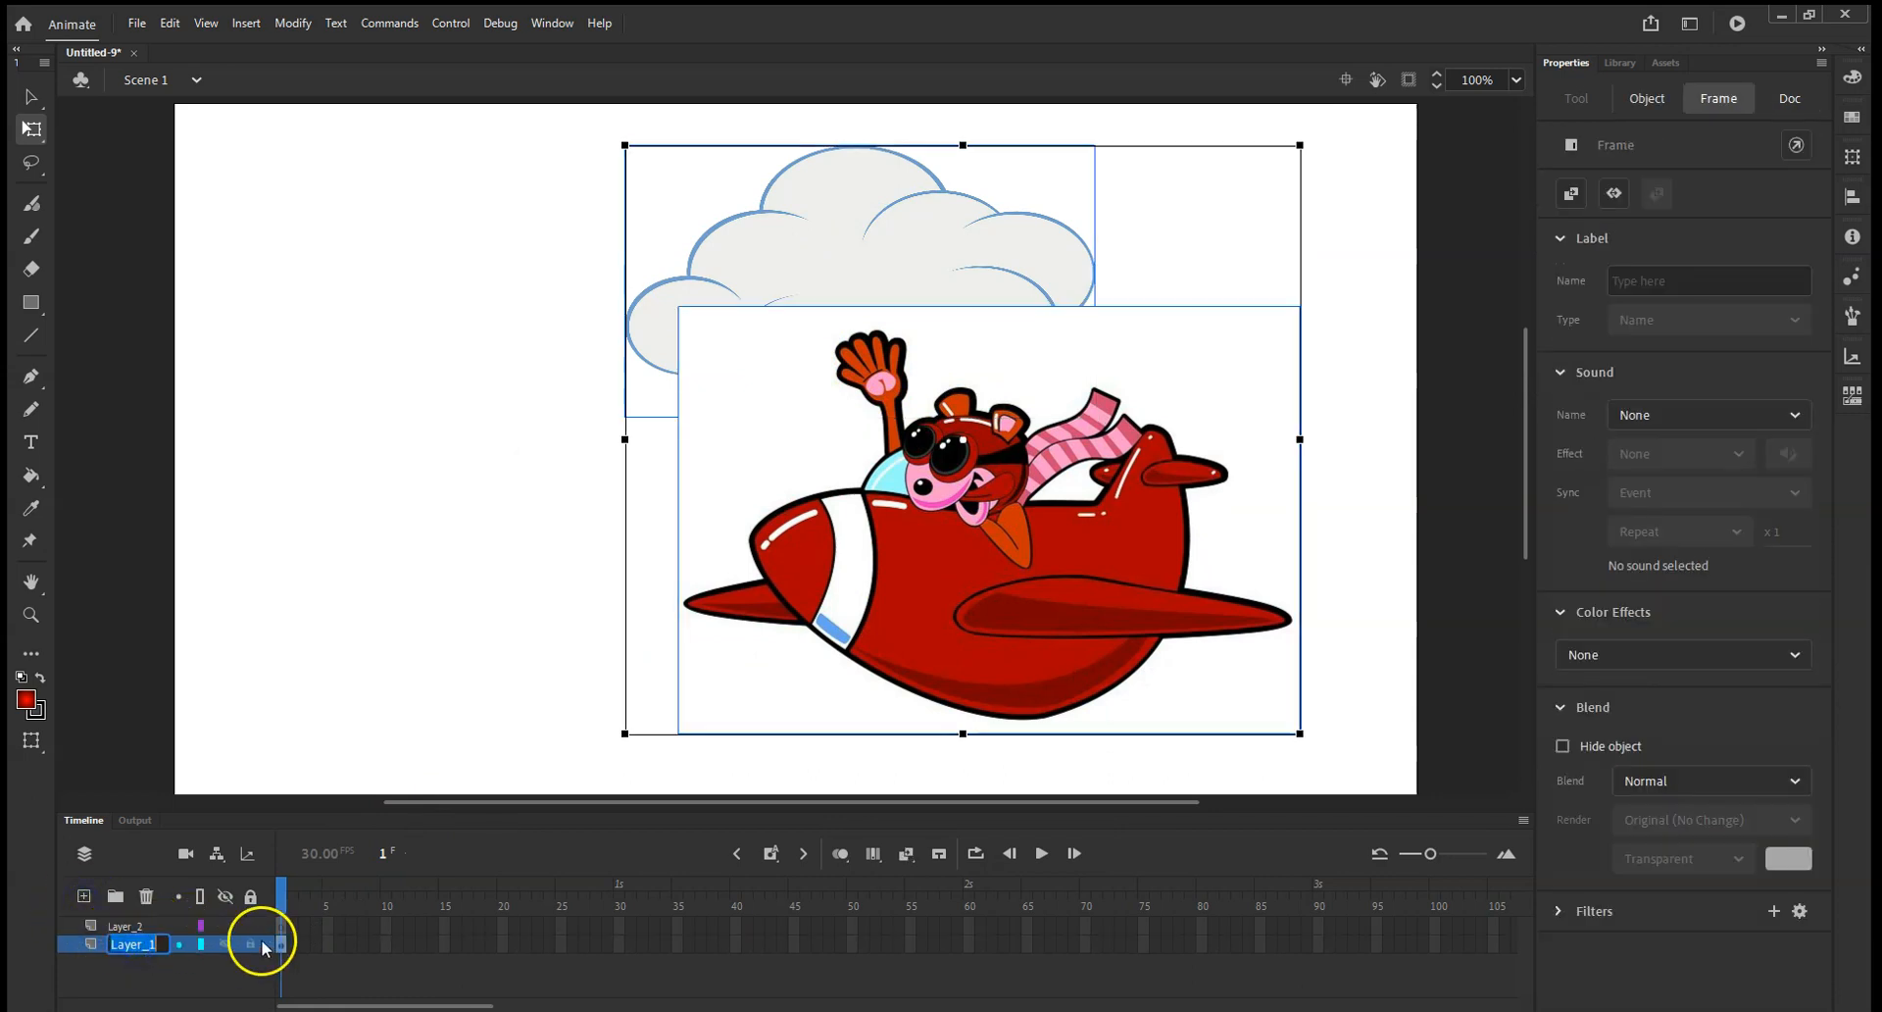
double_click(132, 925)
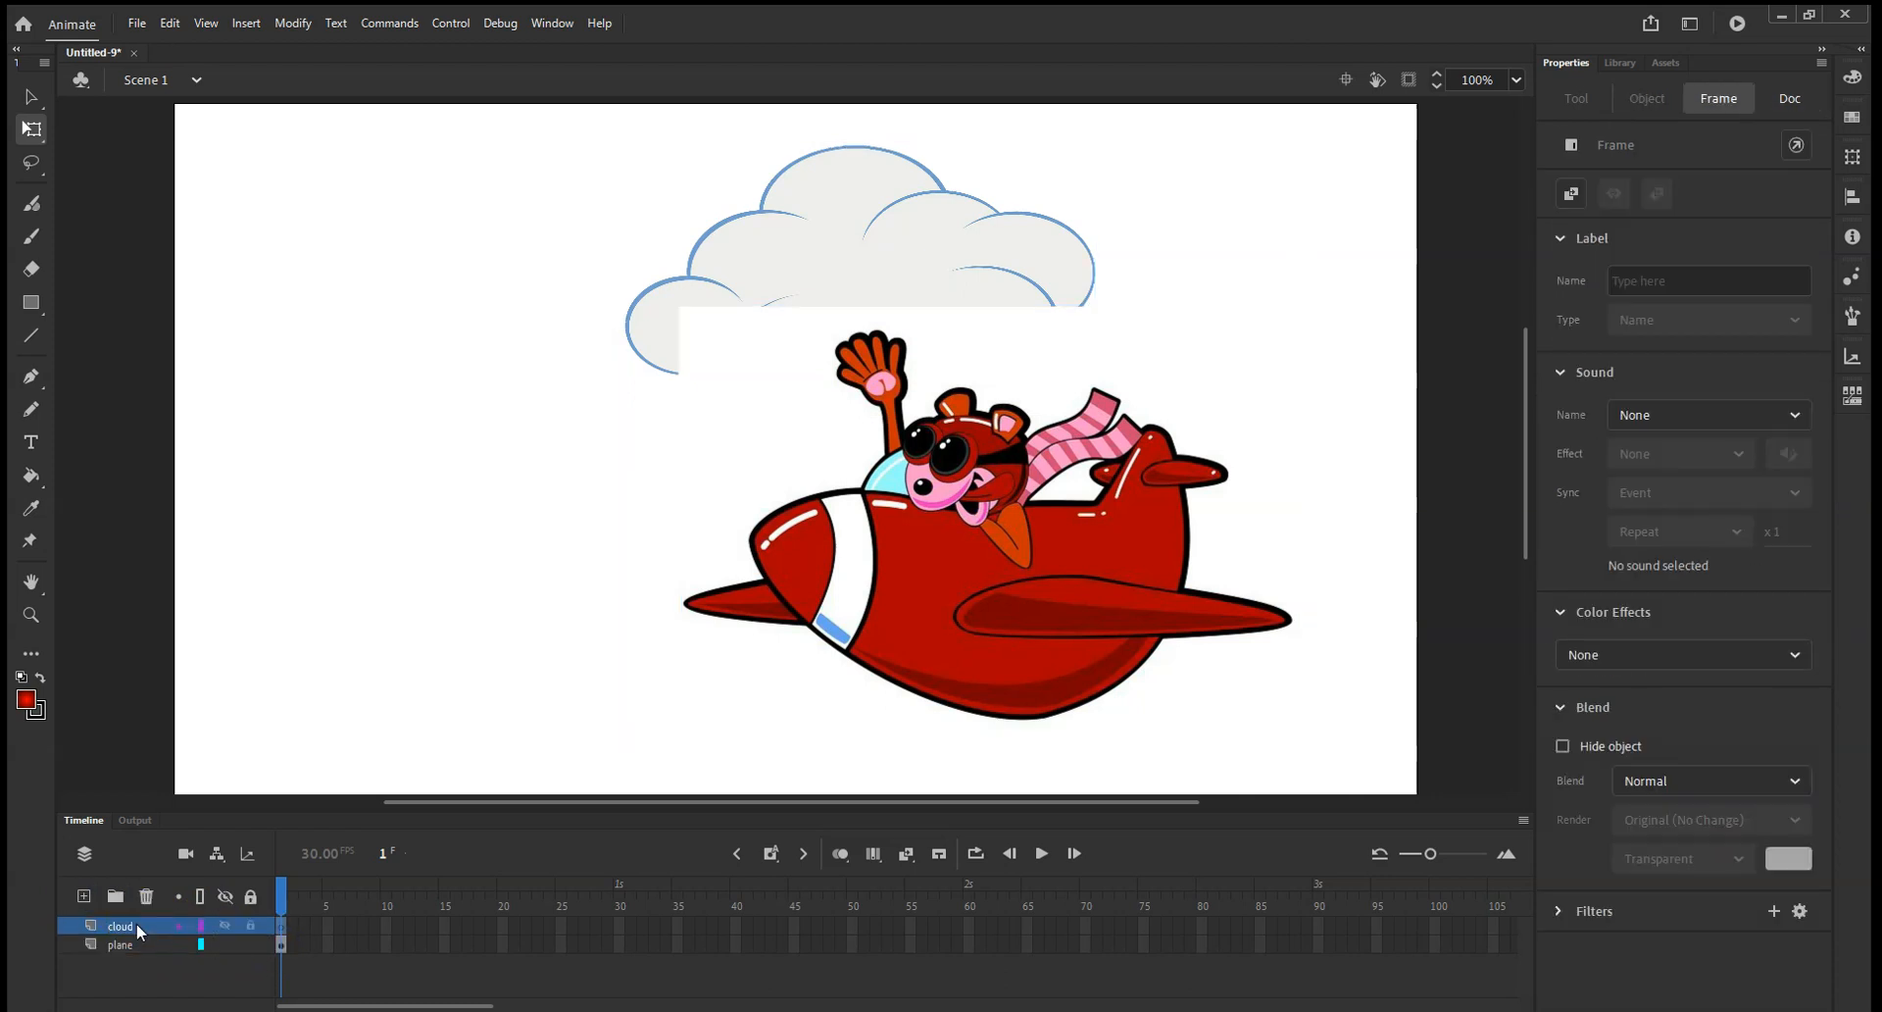
Cut the cloud image from the plane layer and paste it onto the cloud layer.
click(789, 298)
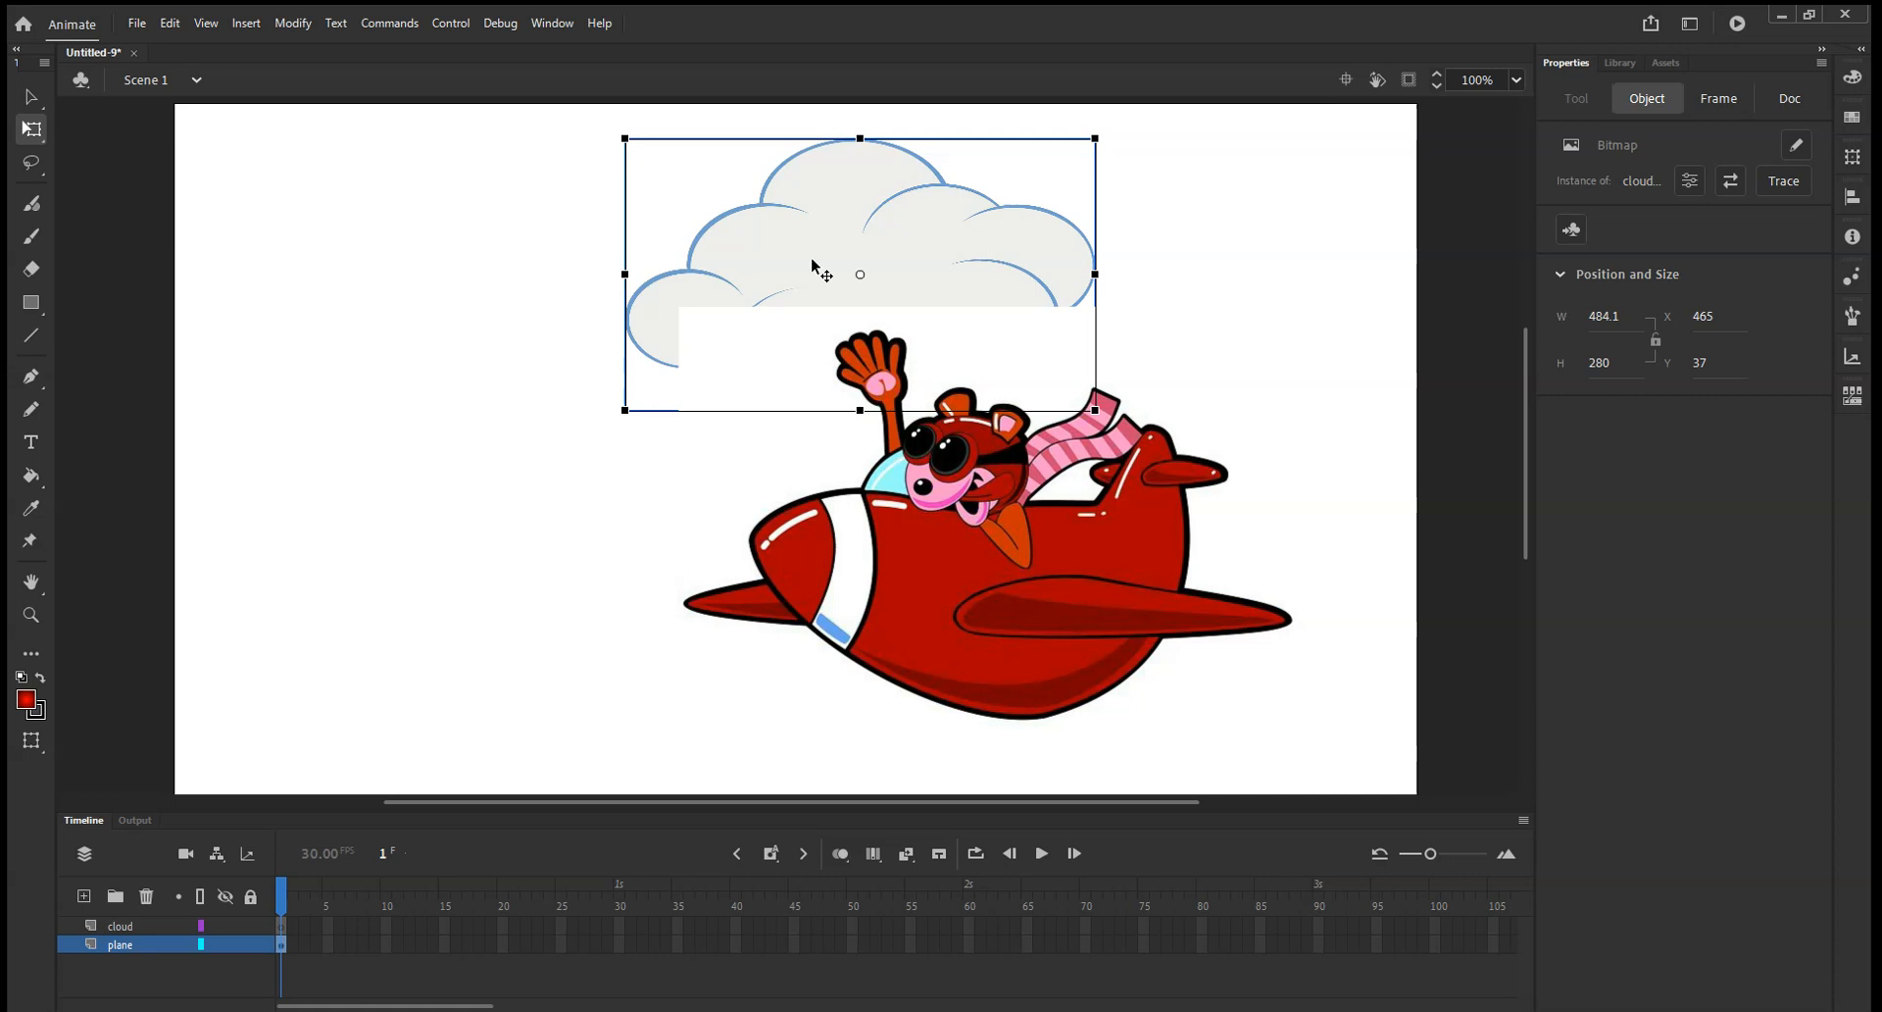
key(Delete)
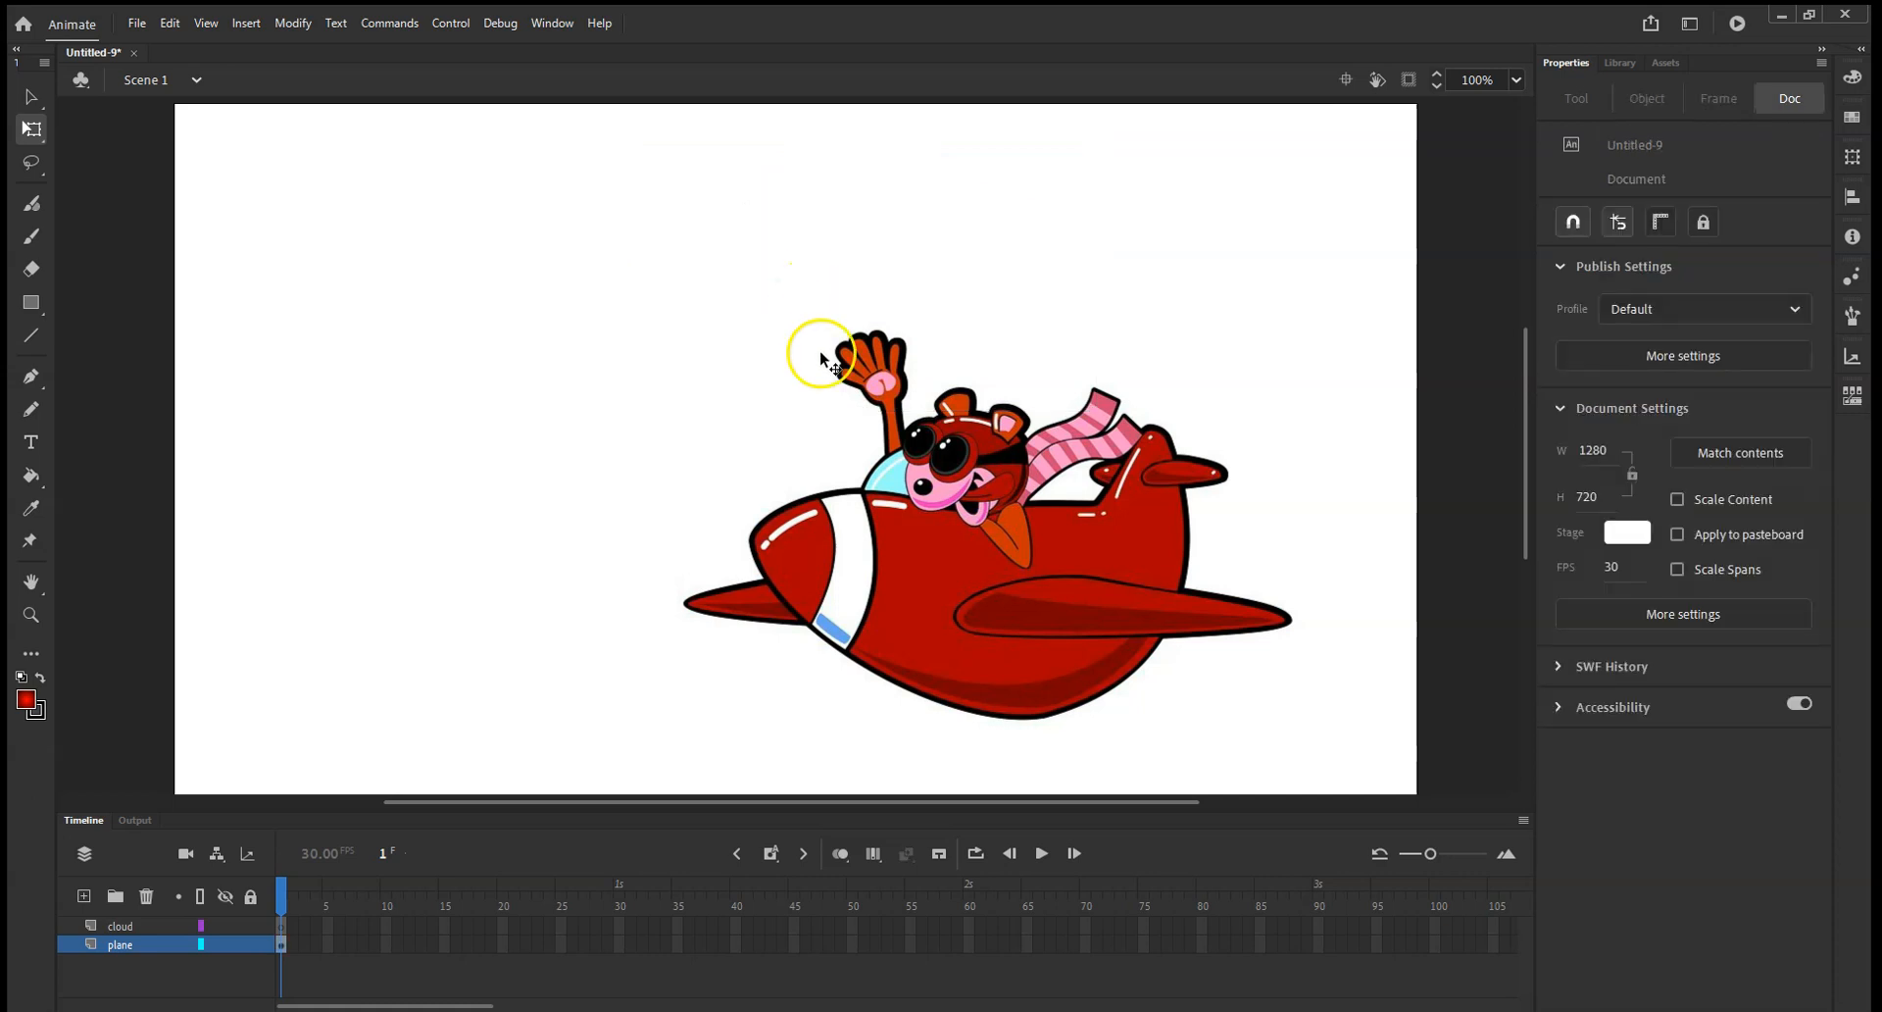
click(118, 926)
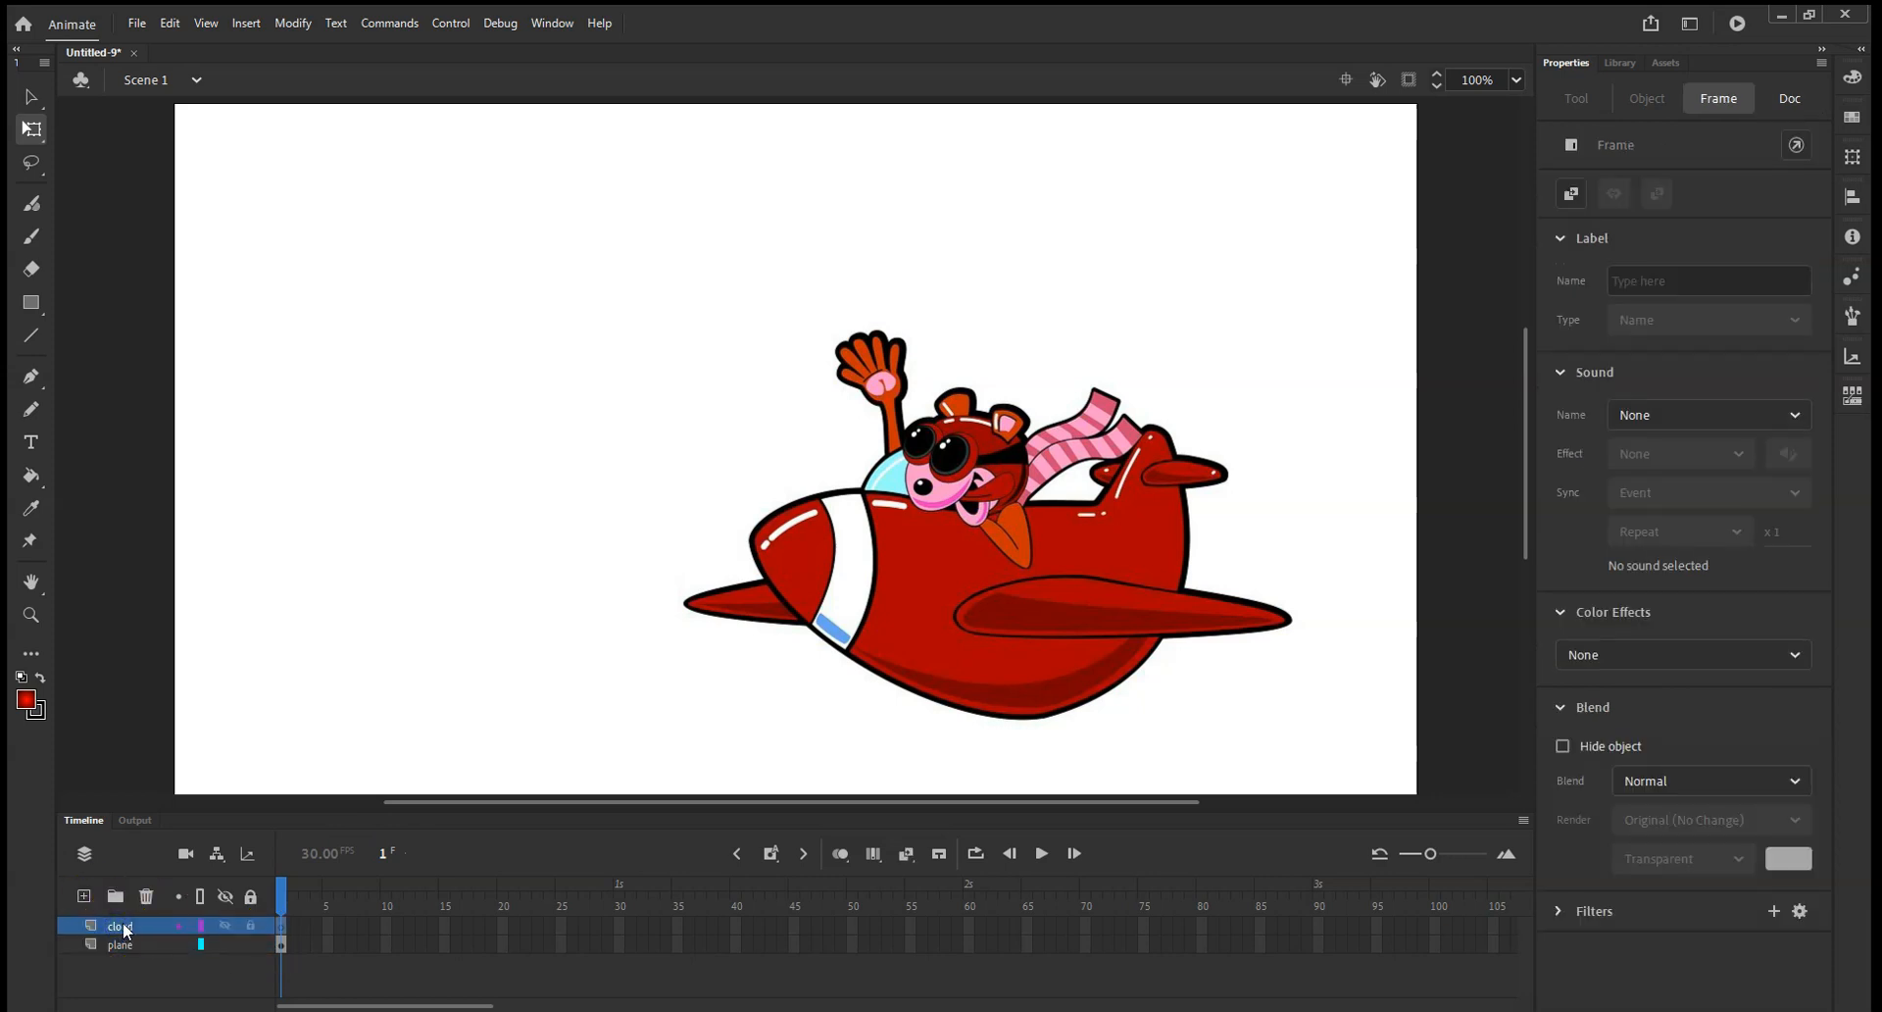
click(316, 529)
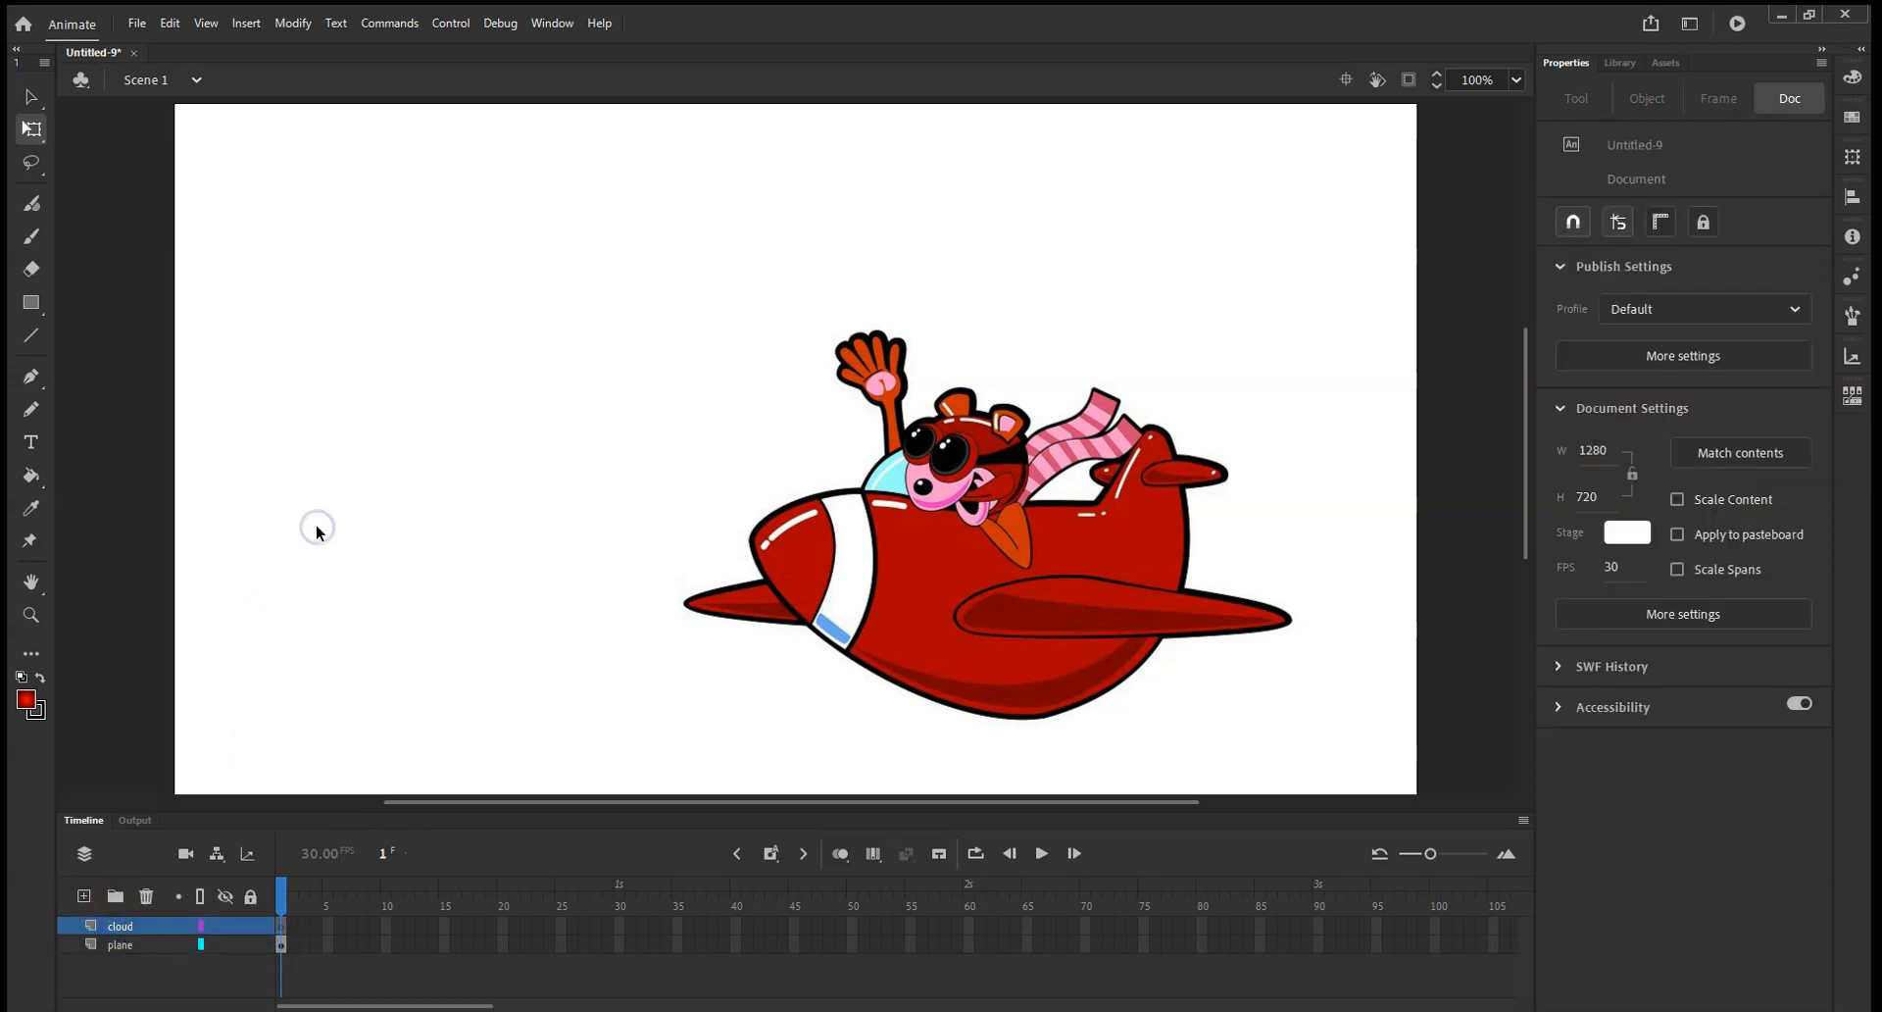
key(ctrl+v)
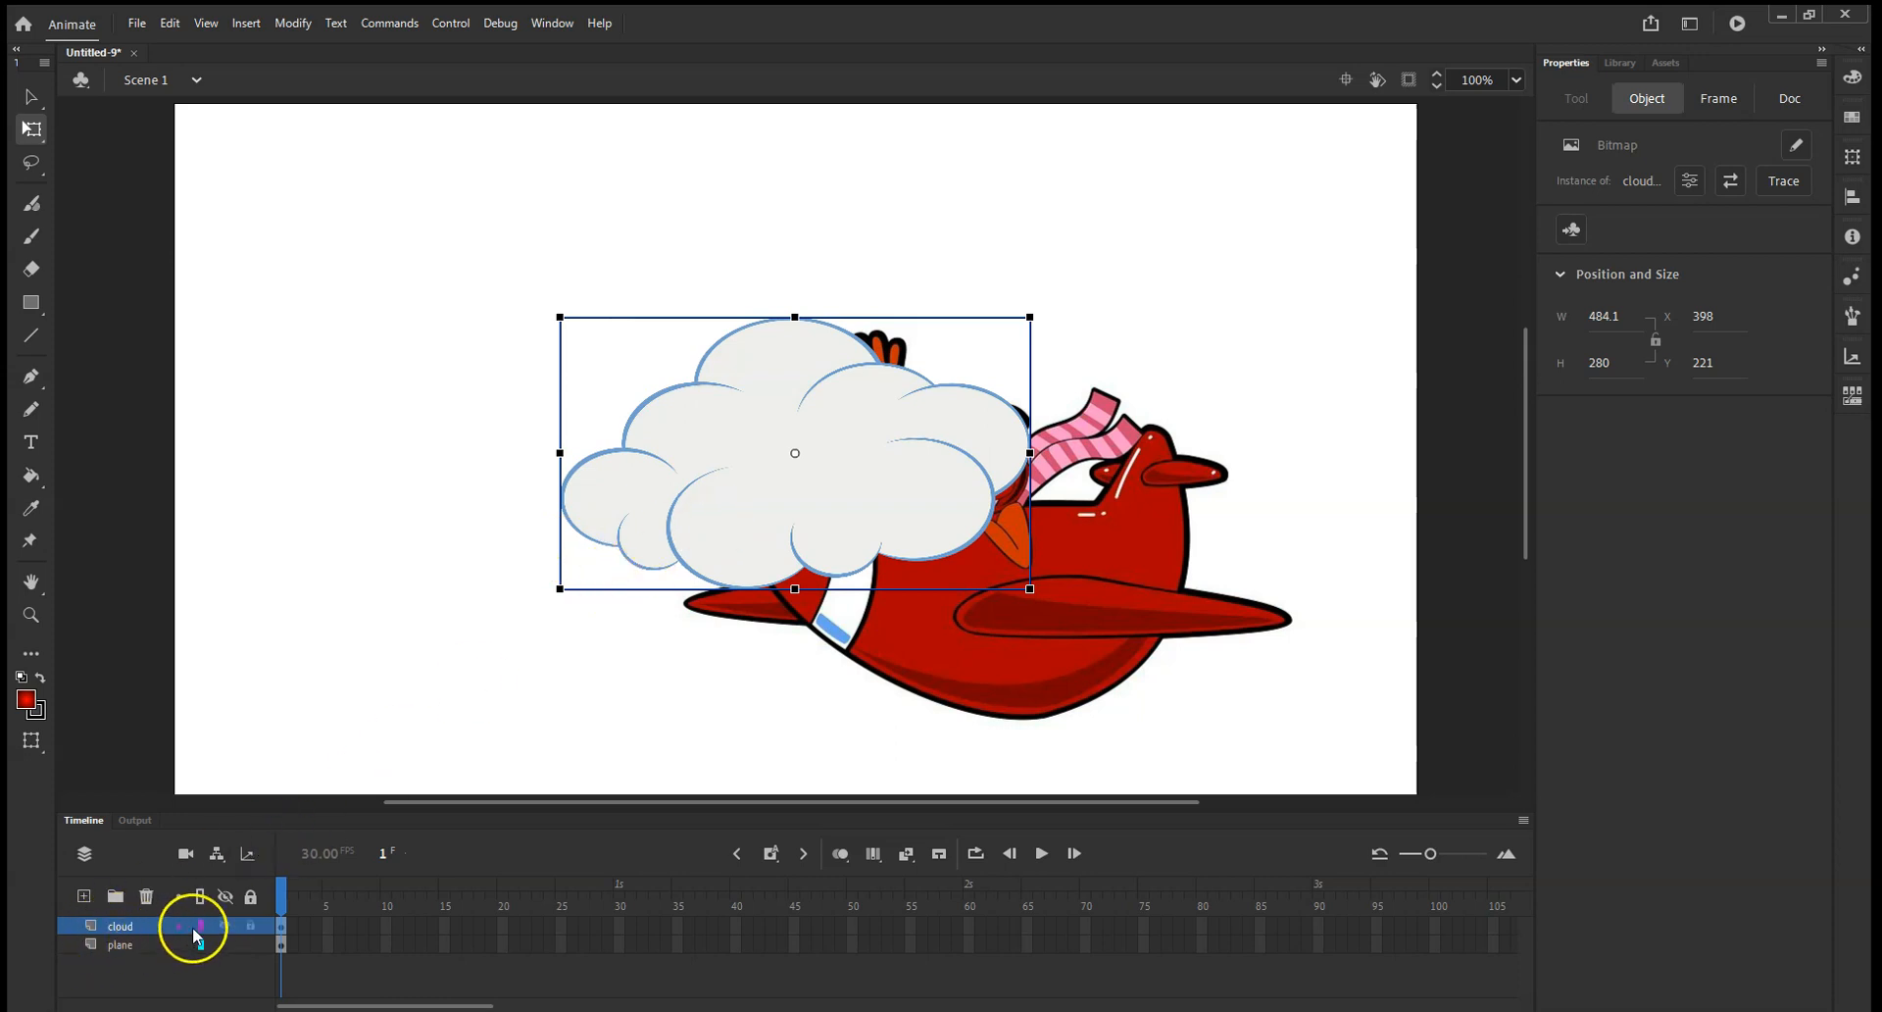
Toggle the cloud layer's visibility several times to check which image it contains.
click(225, 924)
click(225, 925)
click(226, 925)
click(226, 925)
click(225, 924)
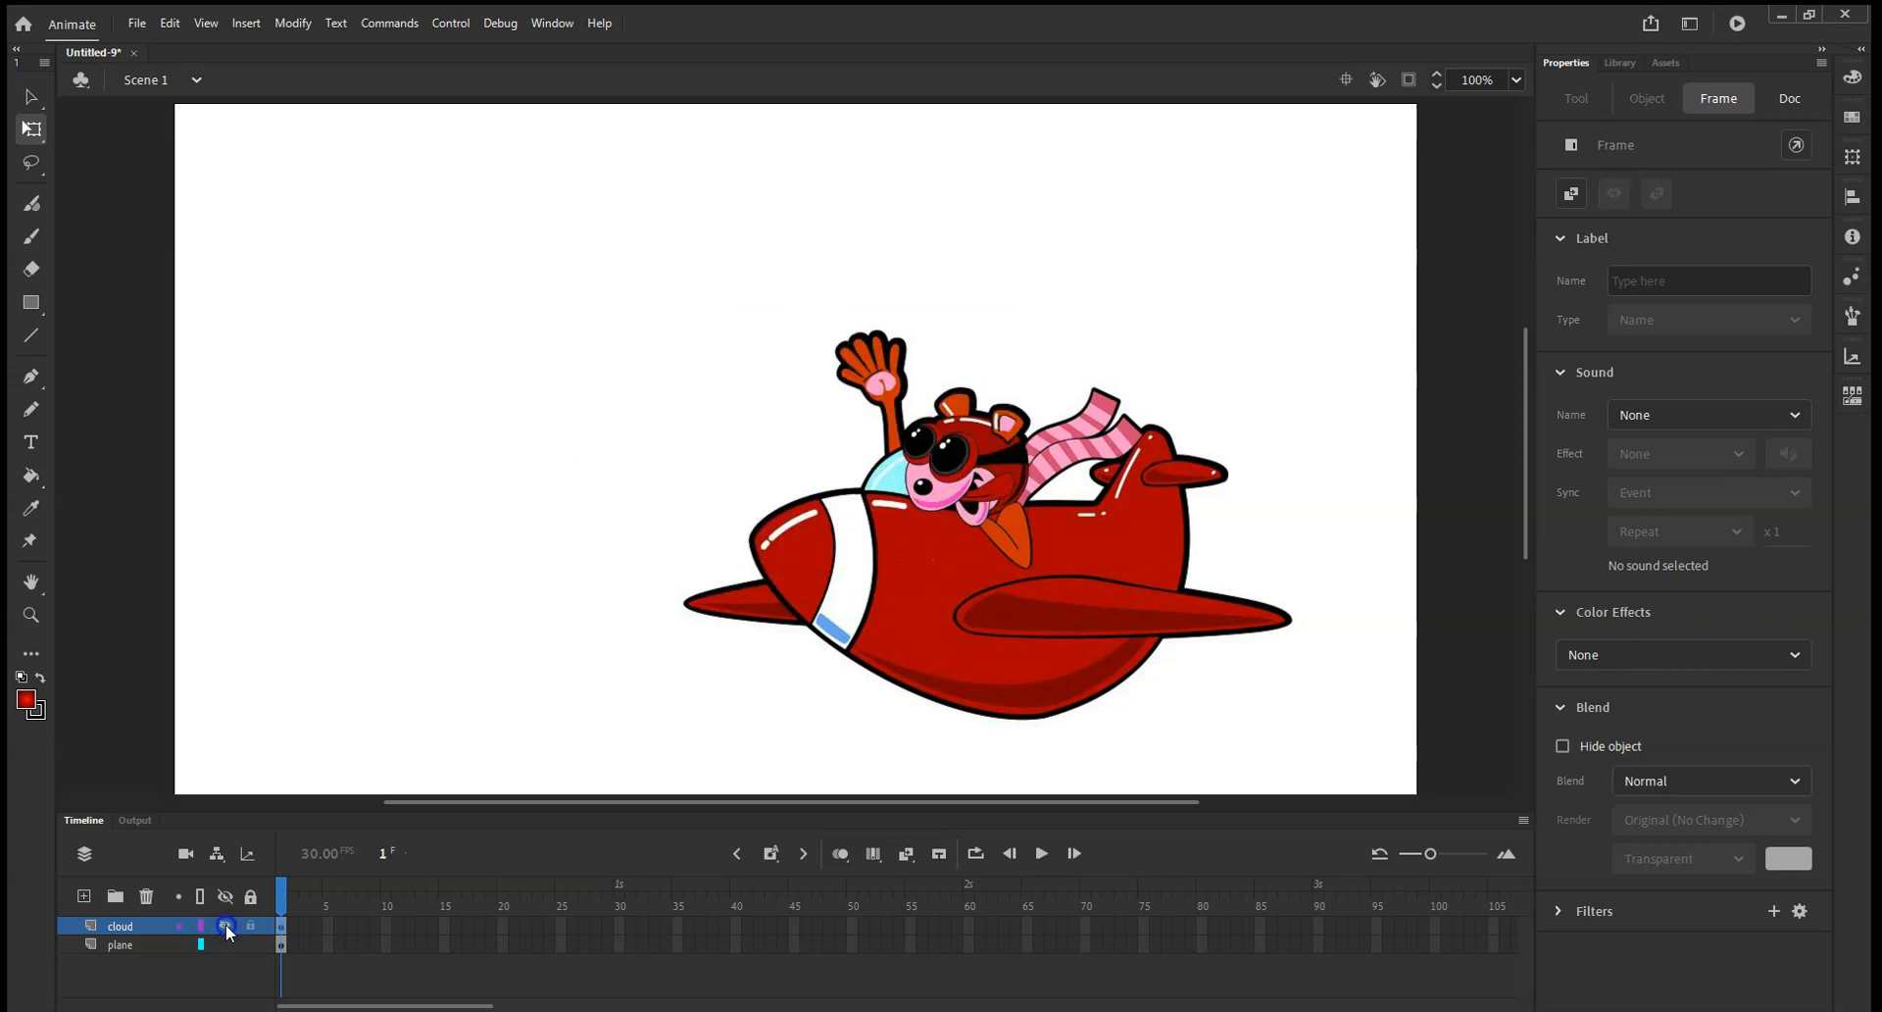
Show the cloud layer again and move the cloud up and to the left, near the stage's upper centre.
click(224, 925)
drag(767, 472, 639, 405)
Scale the plane down proportionally to about 364 by 250 and place it in the stage's lower-right area.
click(939, 550)
drag(1003, 610, 574, 508)
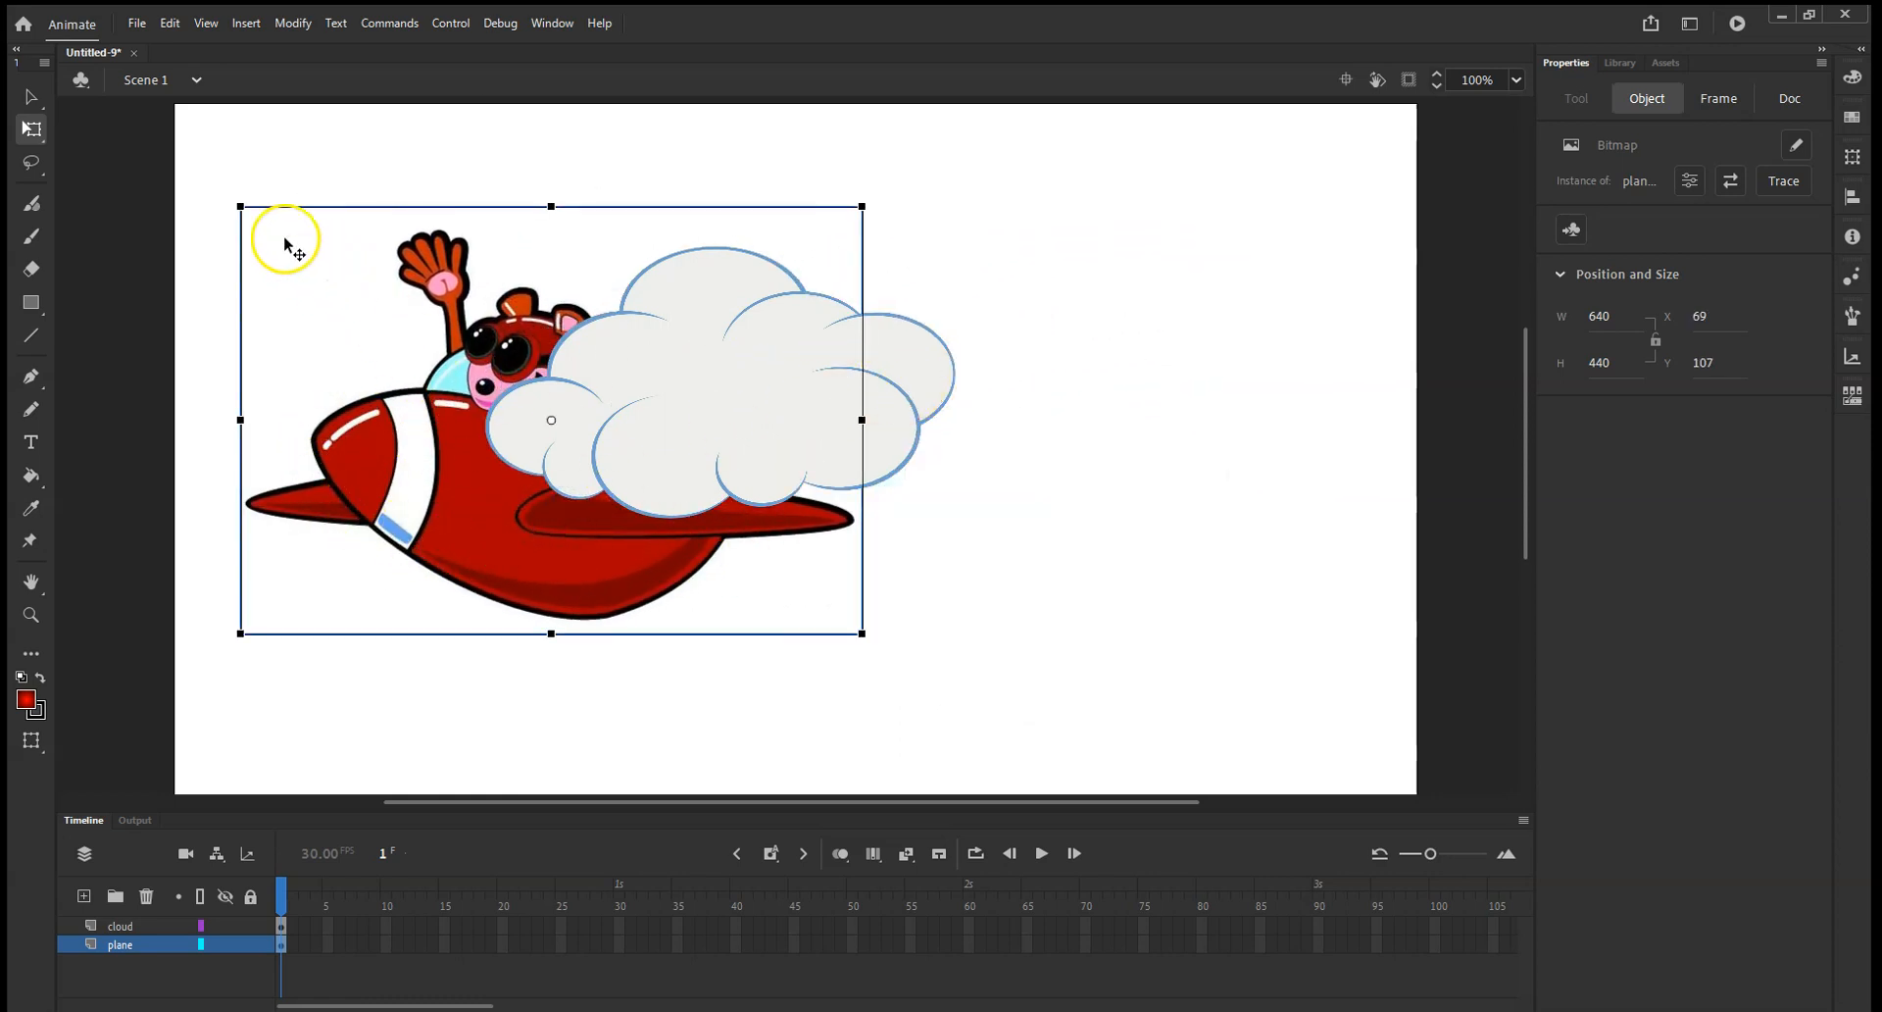
drag(240, 207, 324, 298)
drag(462, 473, 957, 567)
Scale the cloud down proportionally to about 370 by 214 and place it in the stage's upper-left area at about X 80, Y 62.
drag(710, 437, 480, 355)
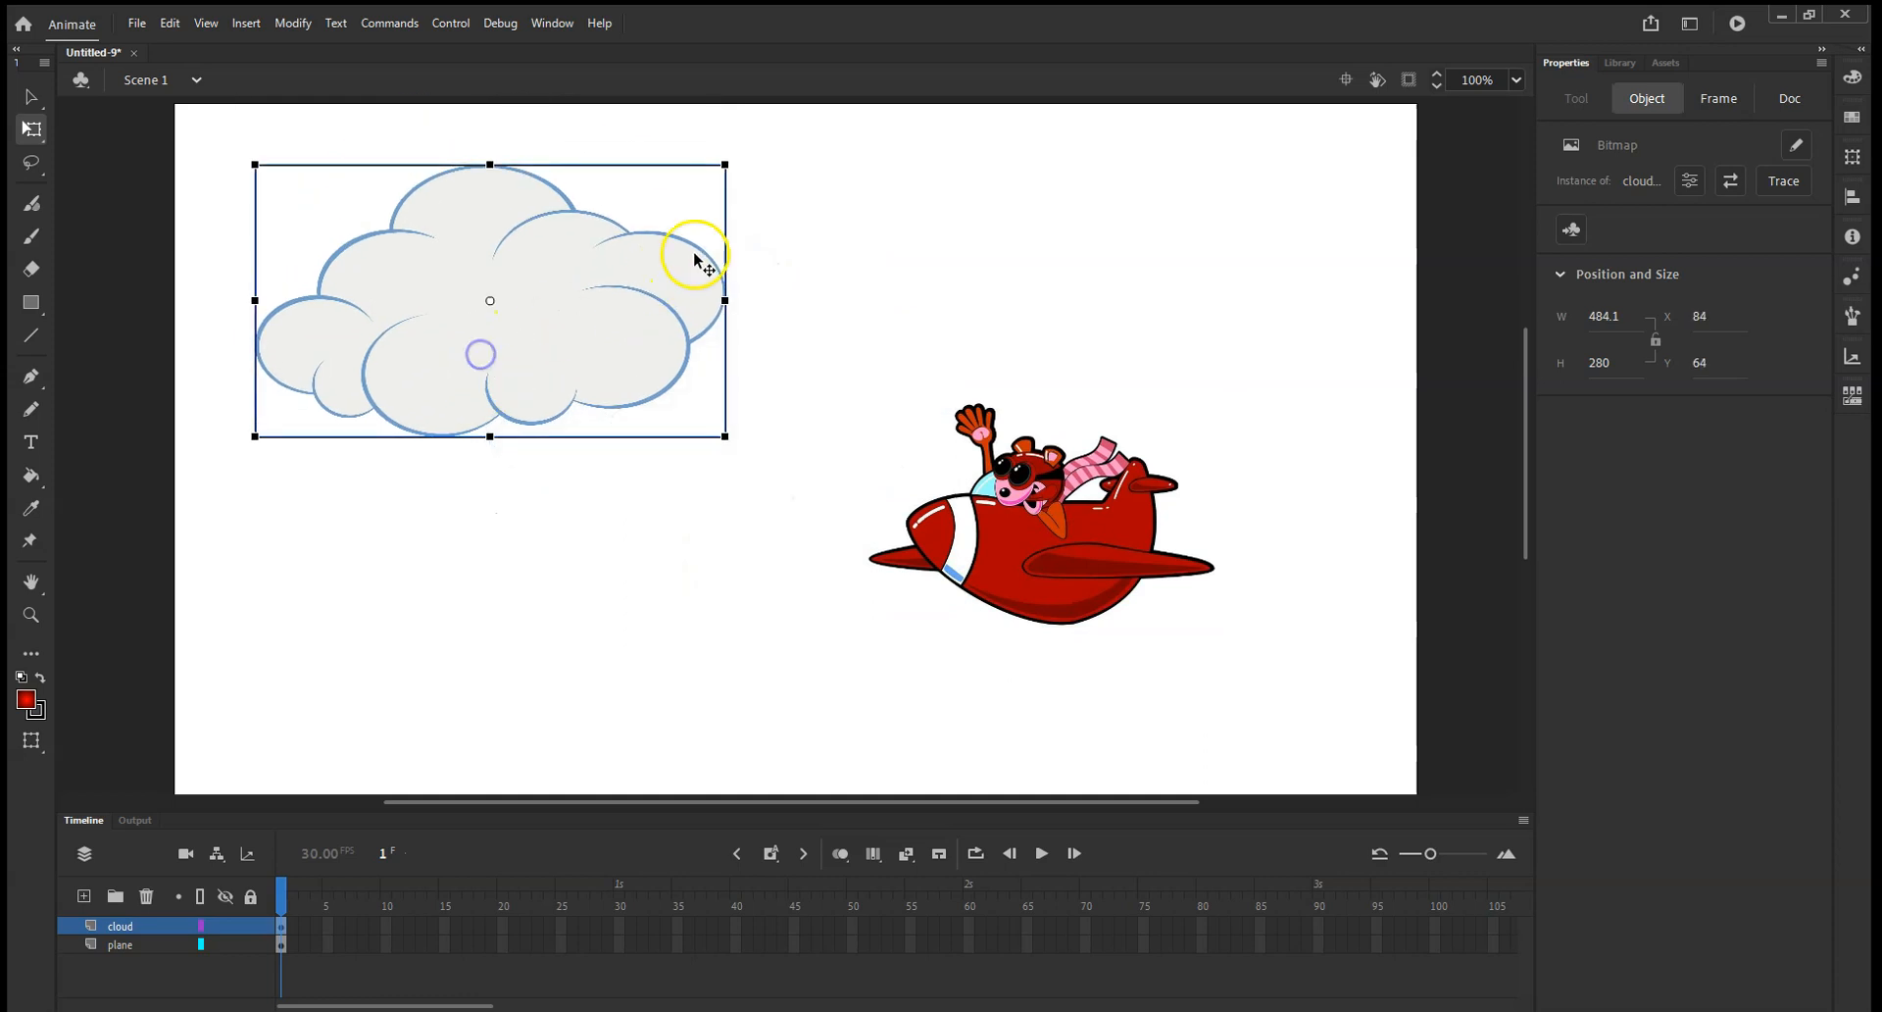
drag(726, 436, 674, 404)
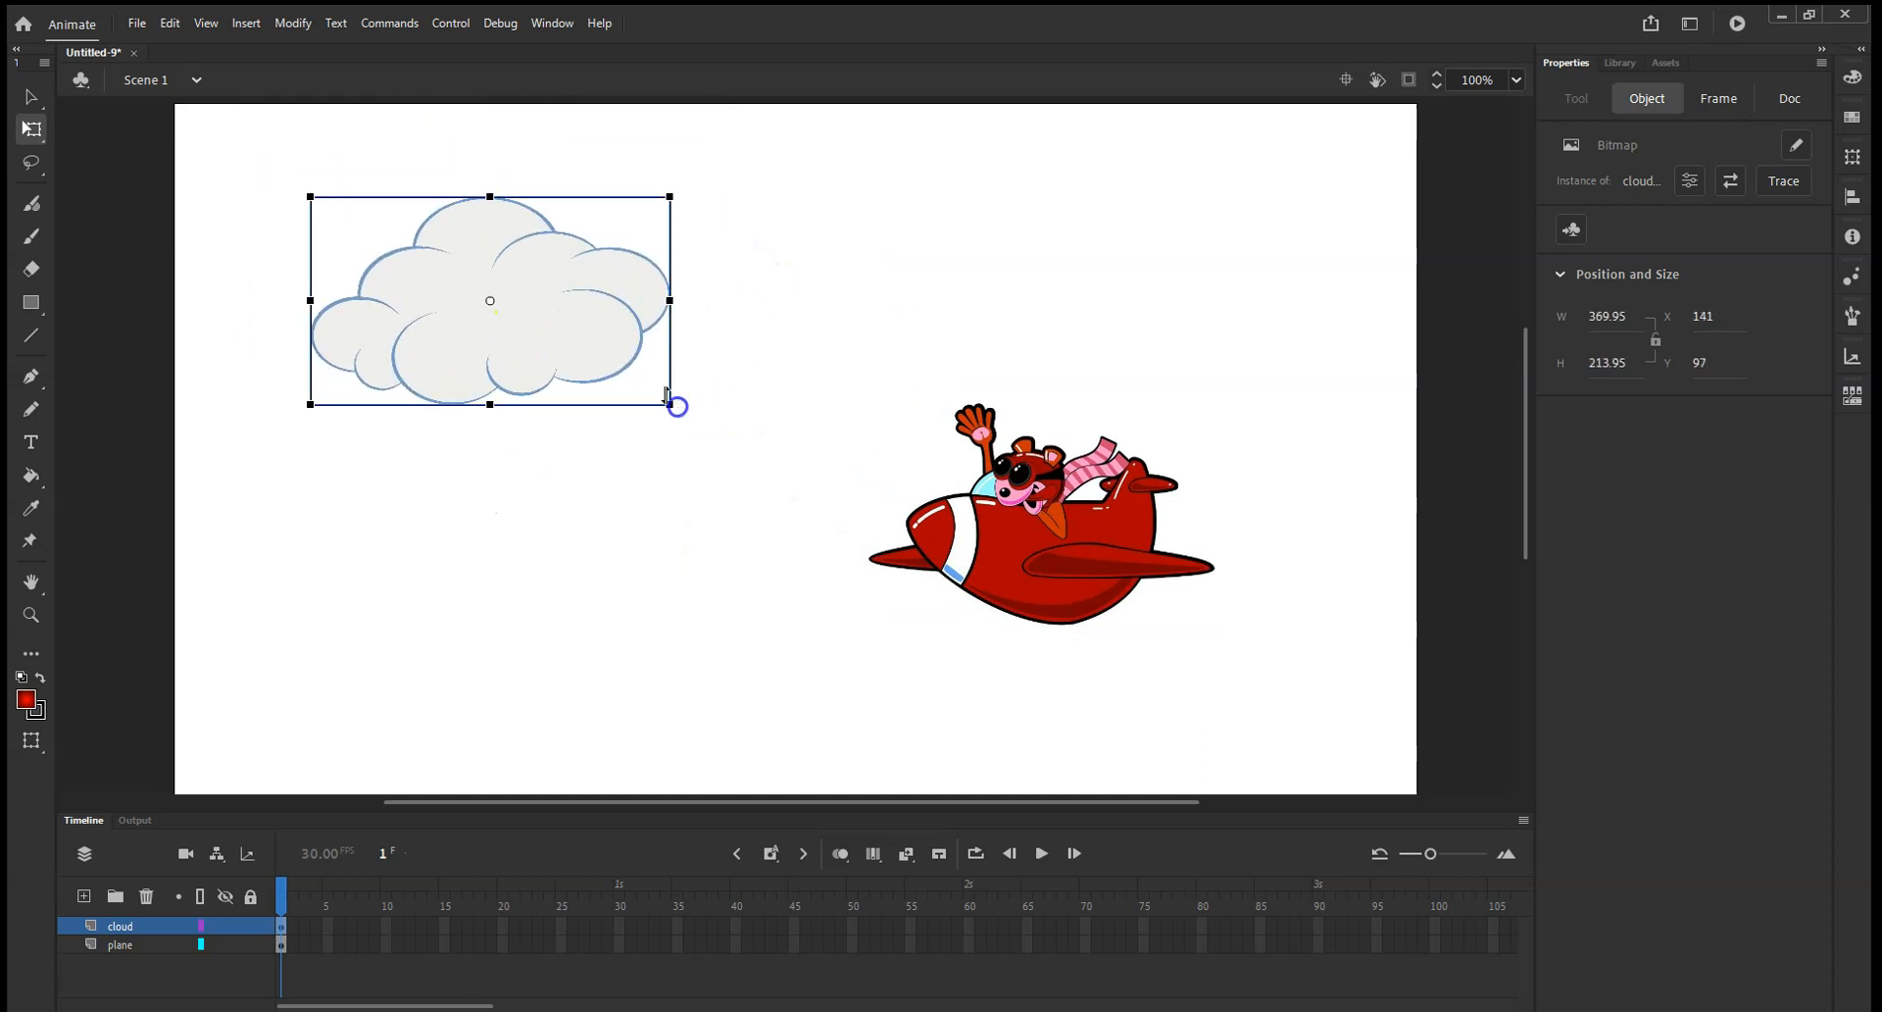
drag(556, 328, 498, 294)
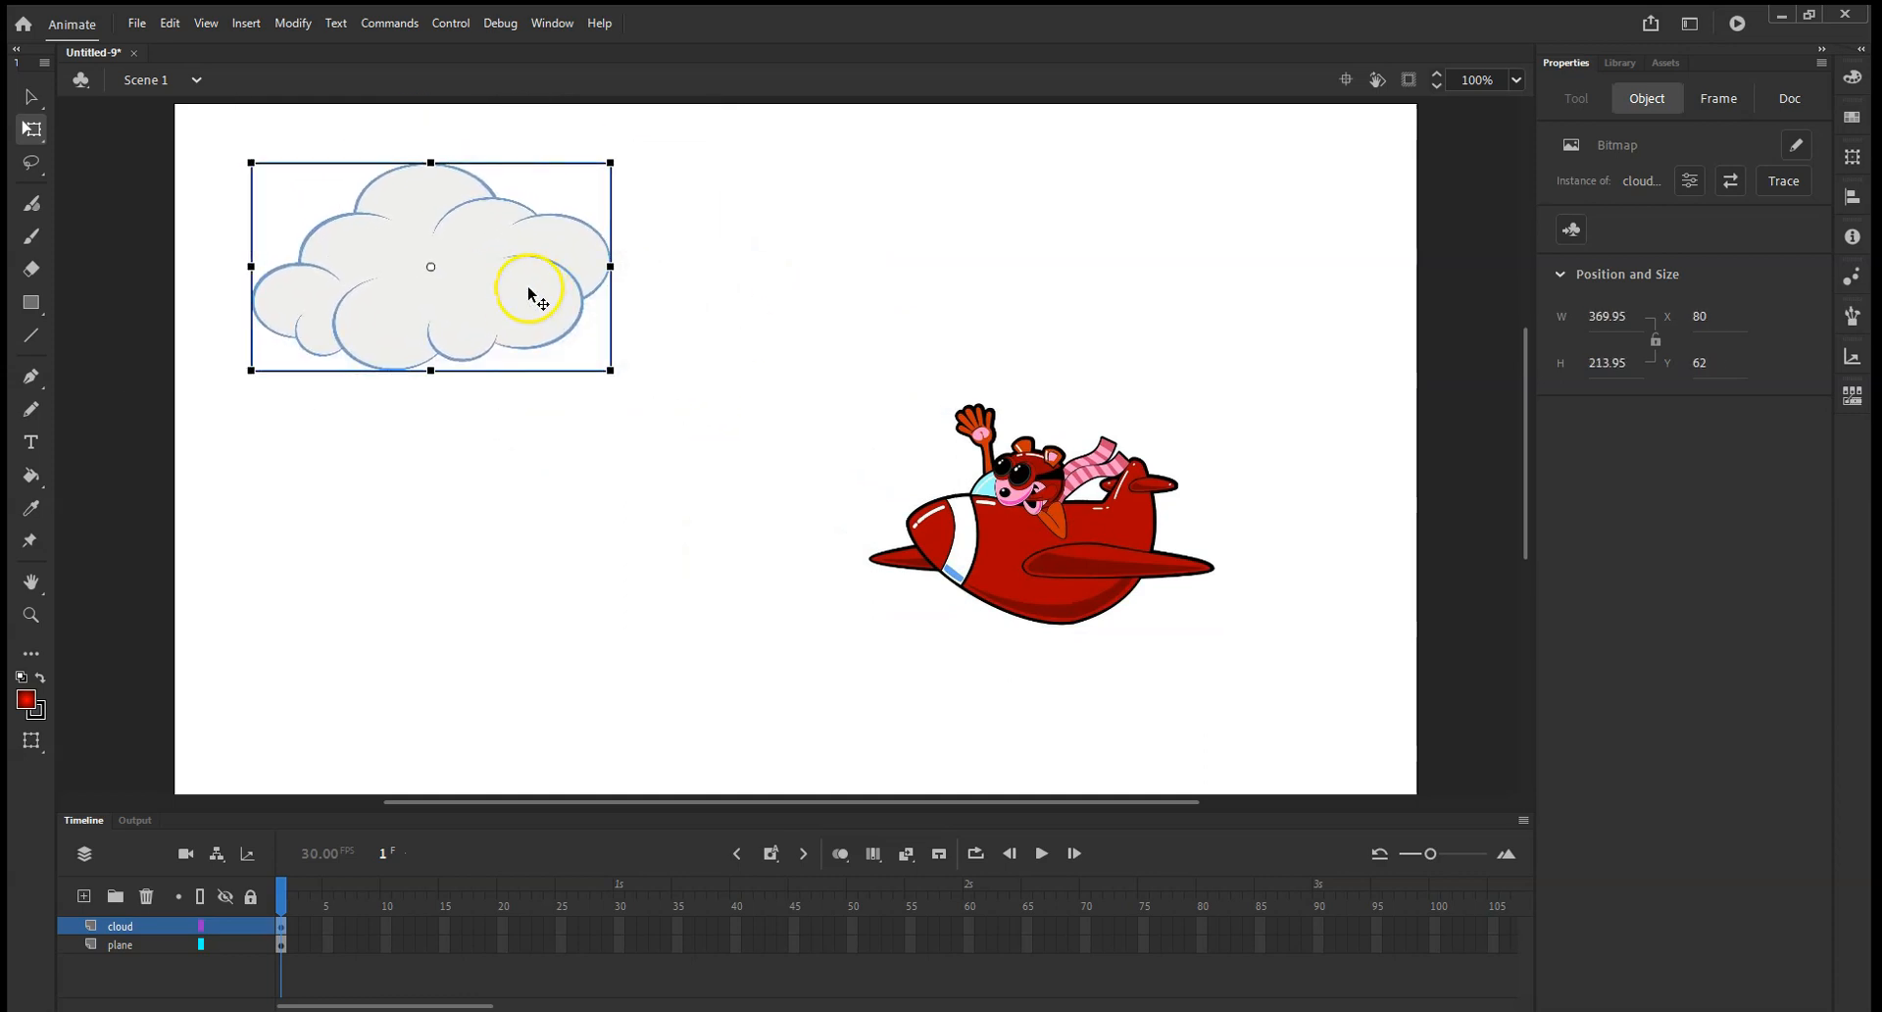
Paste two copies of the cloud on the cloud layer, placing them at about X 513, Y 103 and X 821, Y 36.
right_click(525, 291)
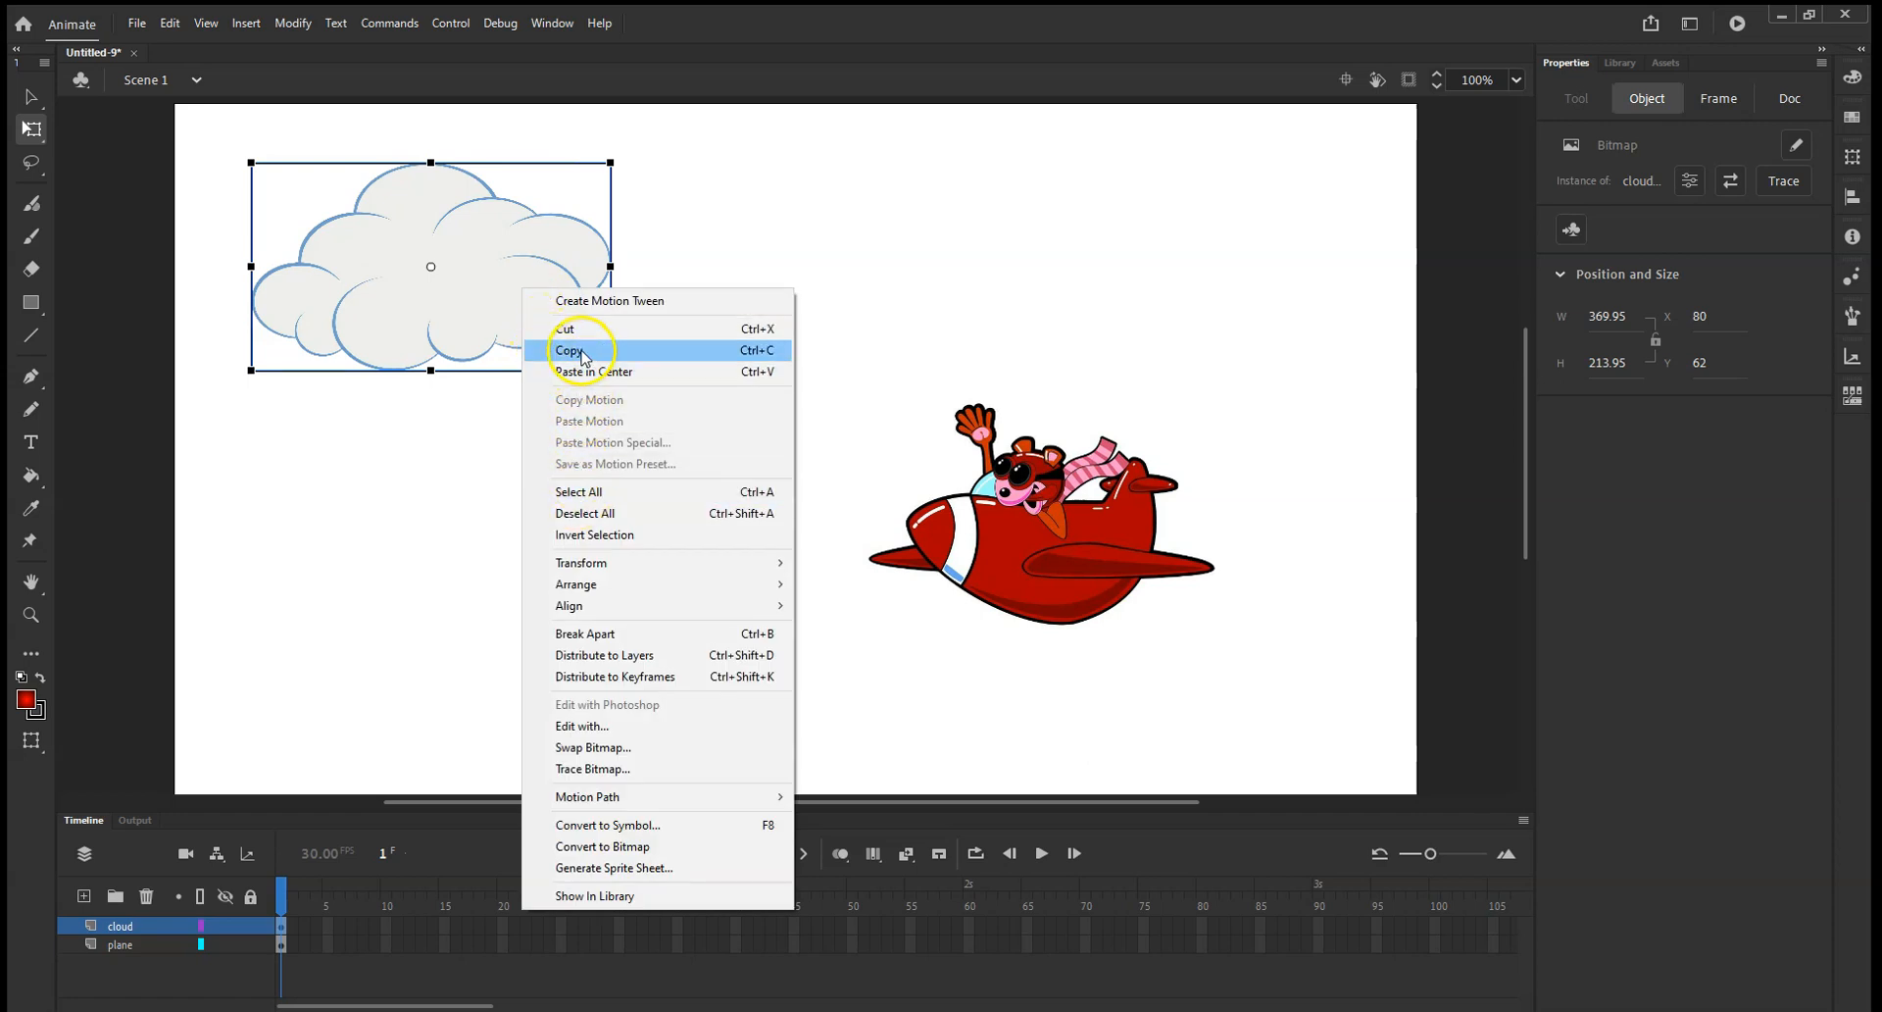
click(699, 348)
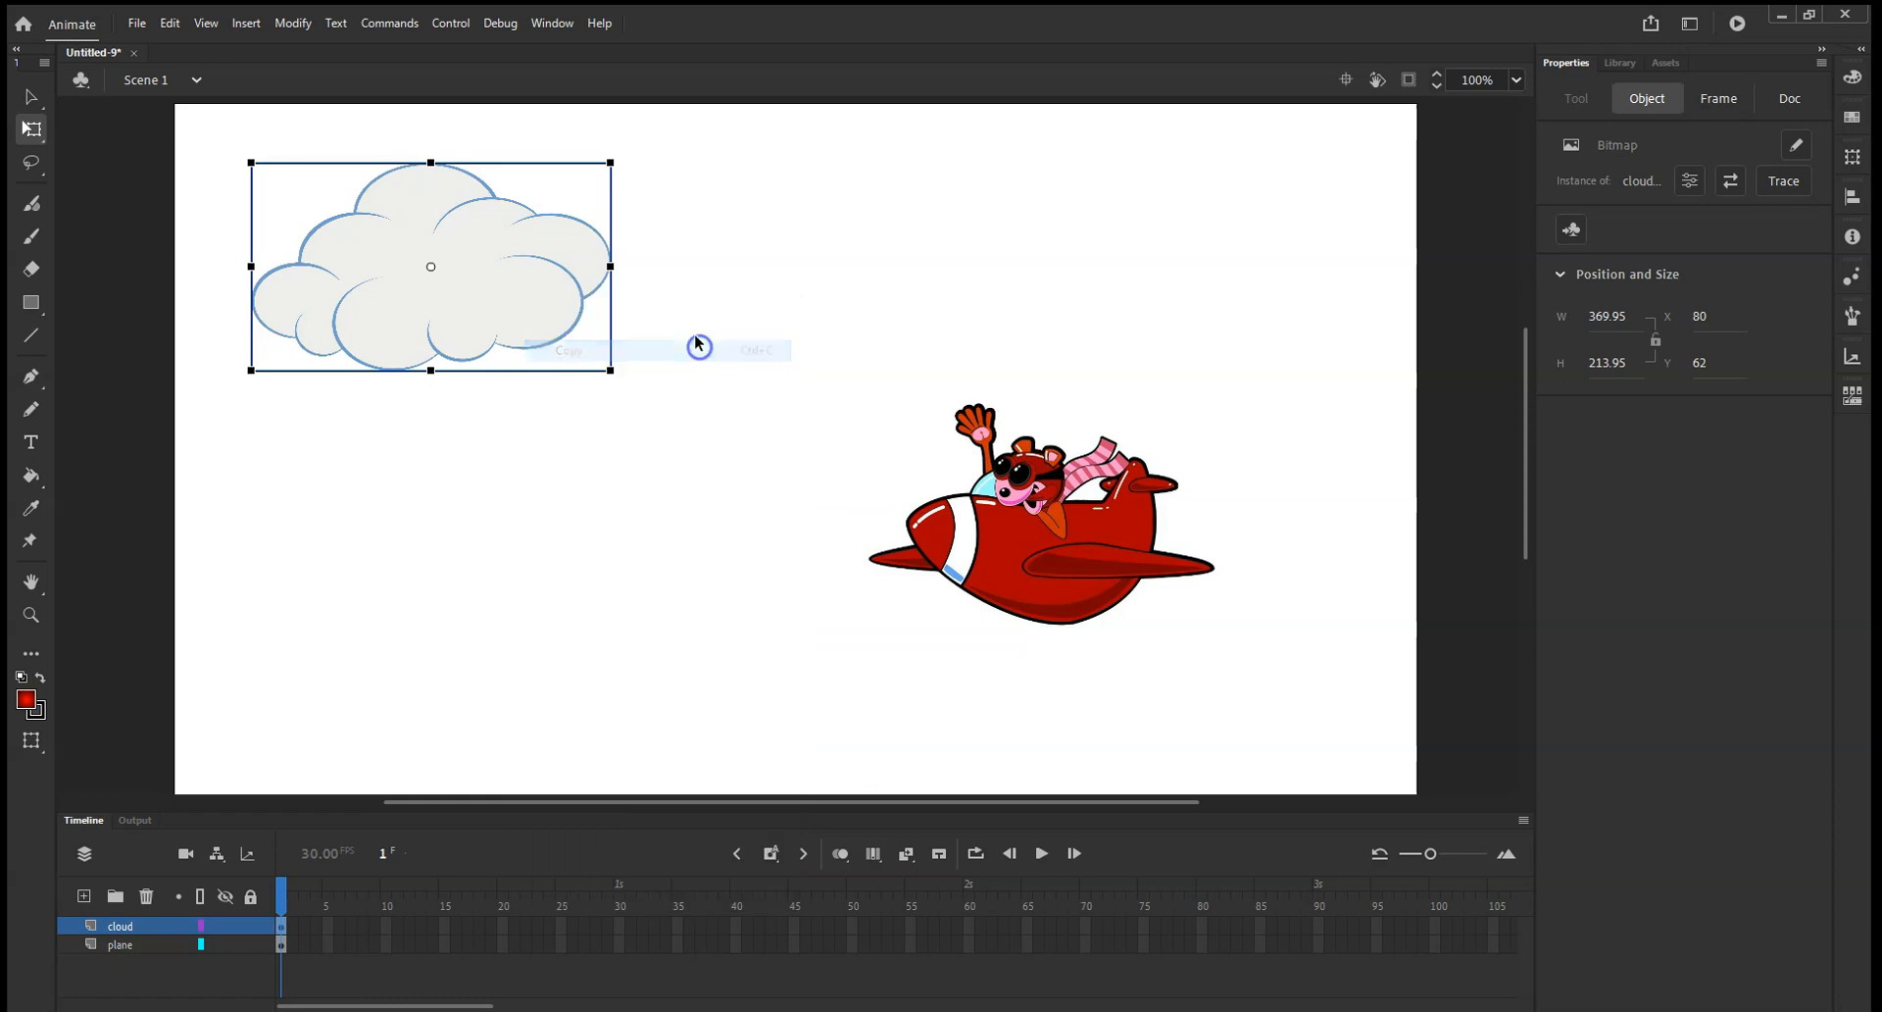
key(ctrl+v)
drag(764, 454, 823, 307)
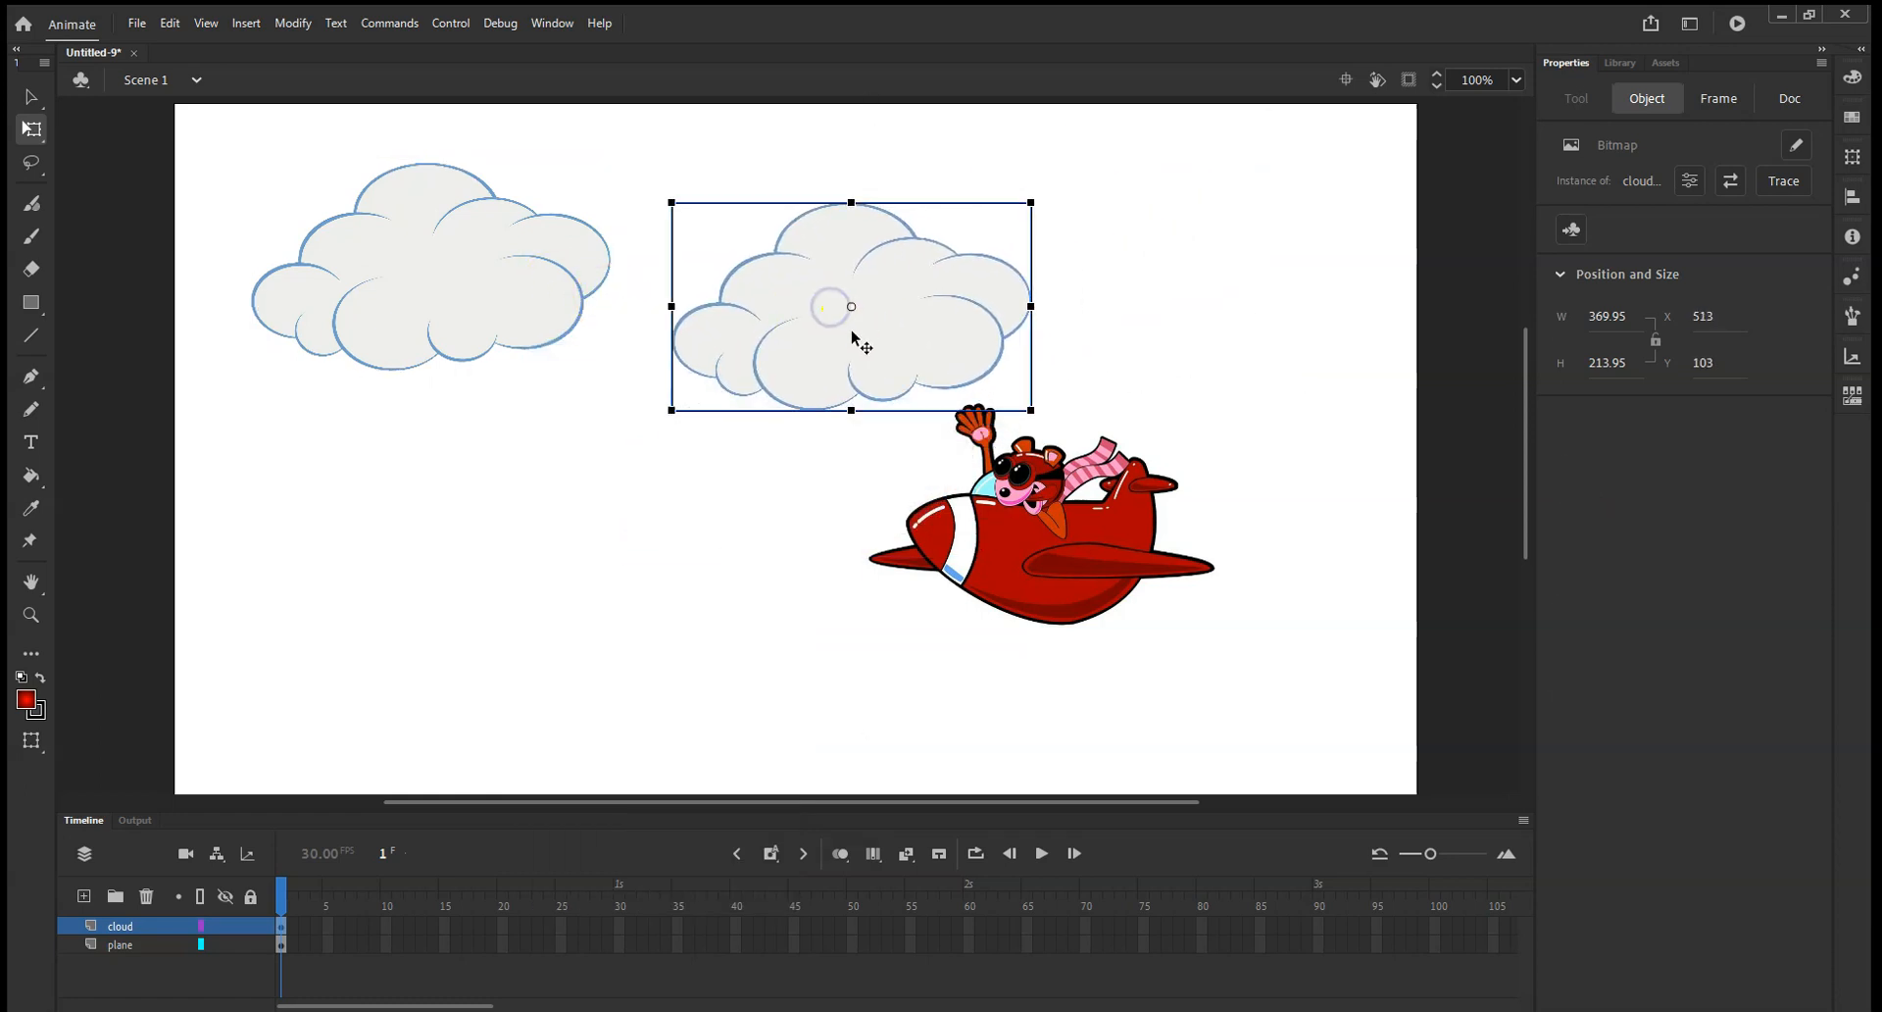
right_click(836, 334)
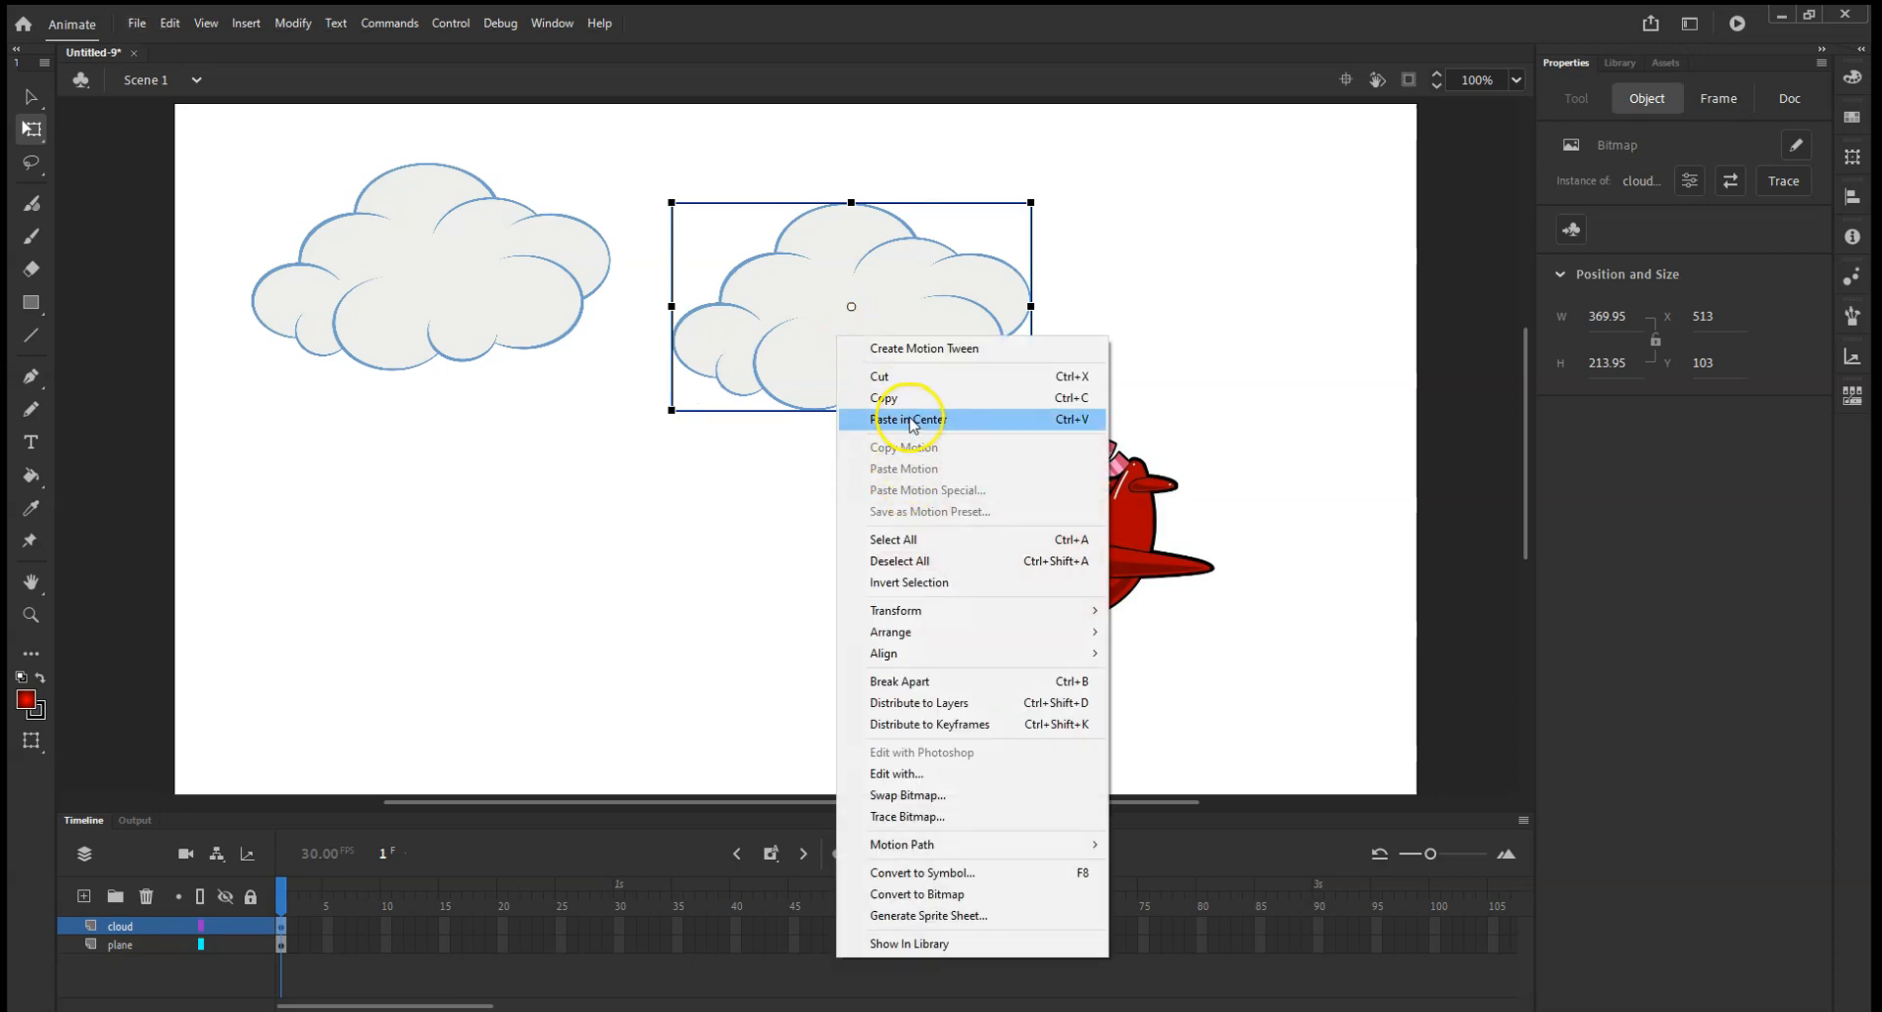
click(909, 419)
drag(748, 517, 1102, 293)
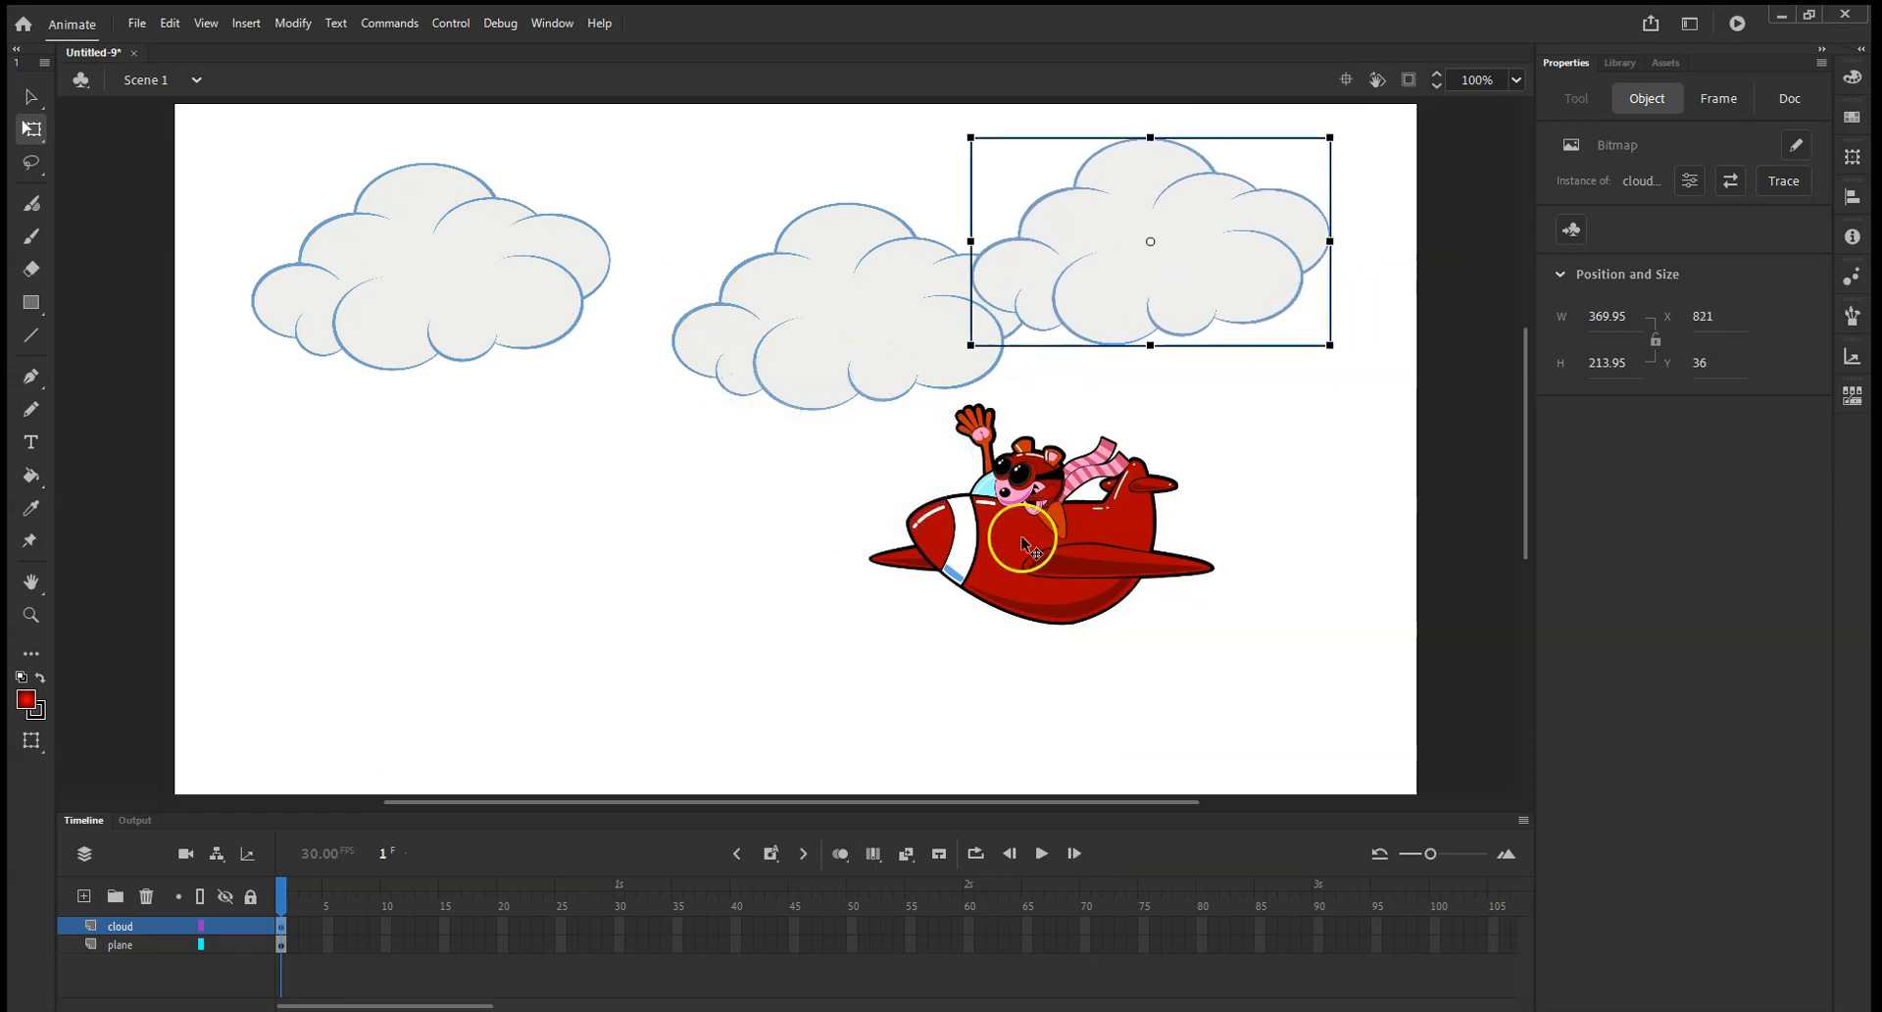
Mirror the plane horizontally at about 336 wide so it faces right, and place it below the leftmost cloud at about X 48, Y 276.
drag(1022, 542, 515, 449)
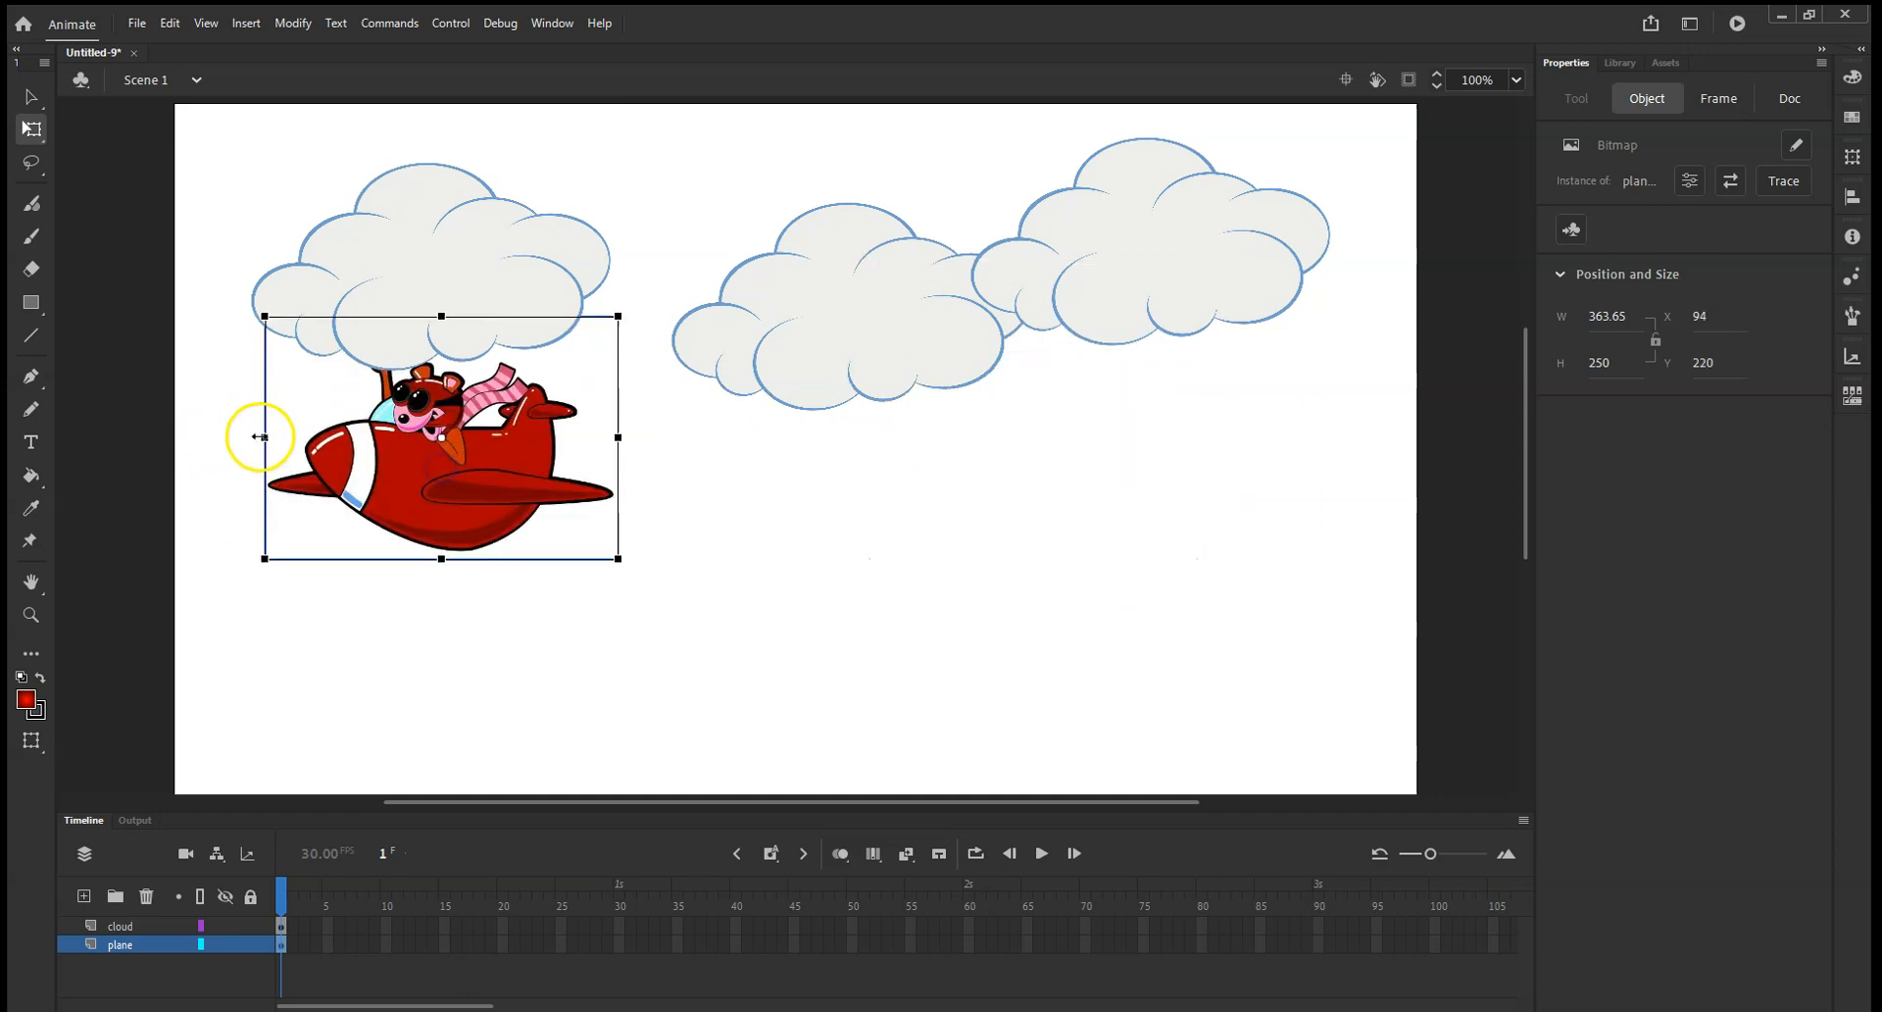
drag(400, 480, 370, 479)
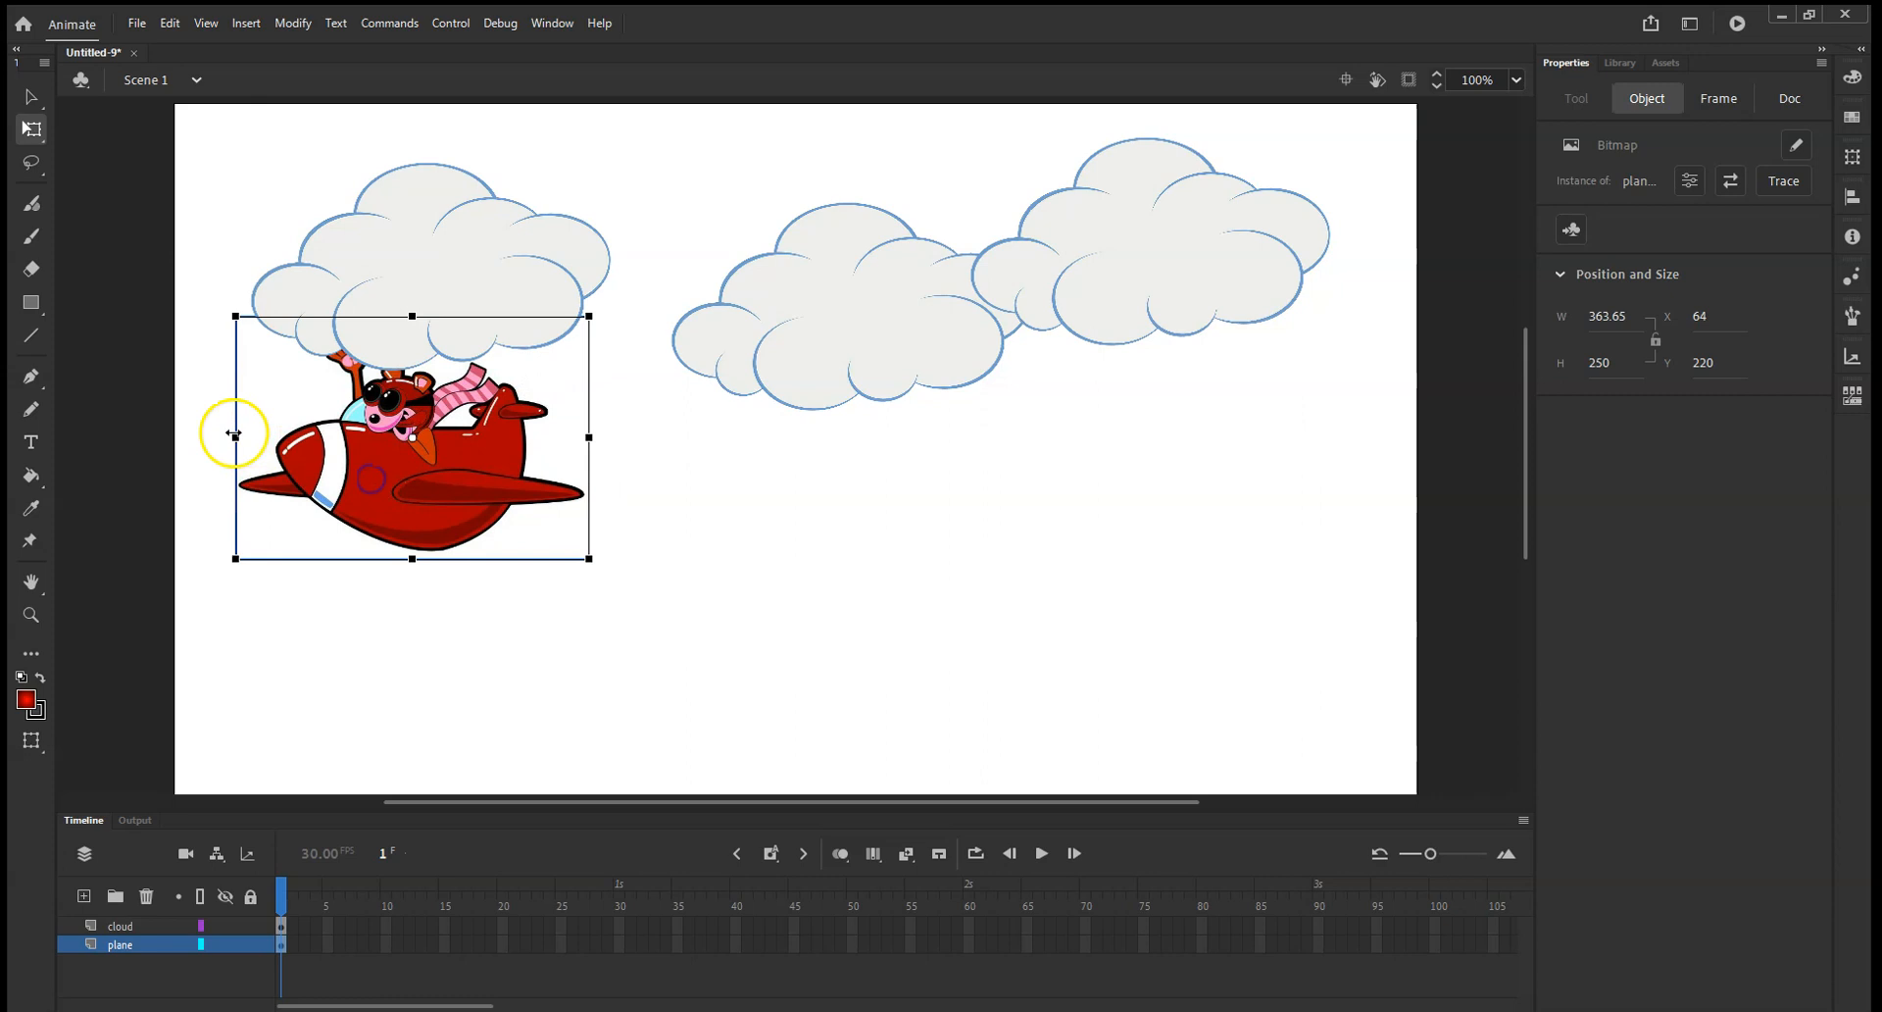
drag(236, 439, 576, 456)
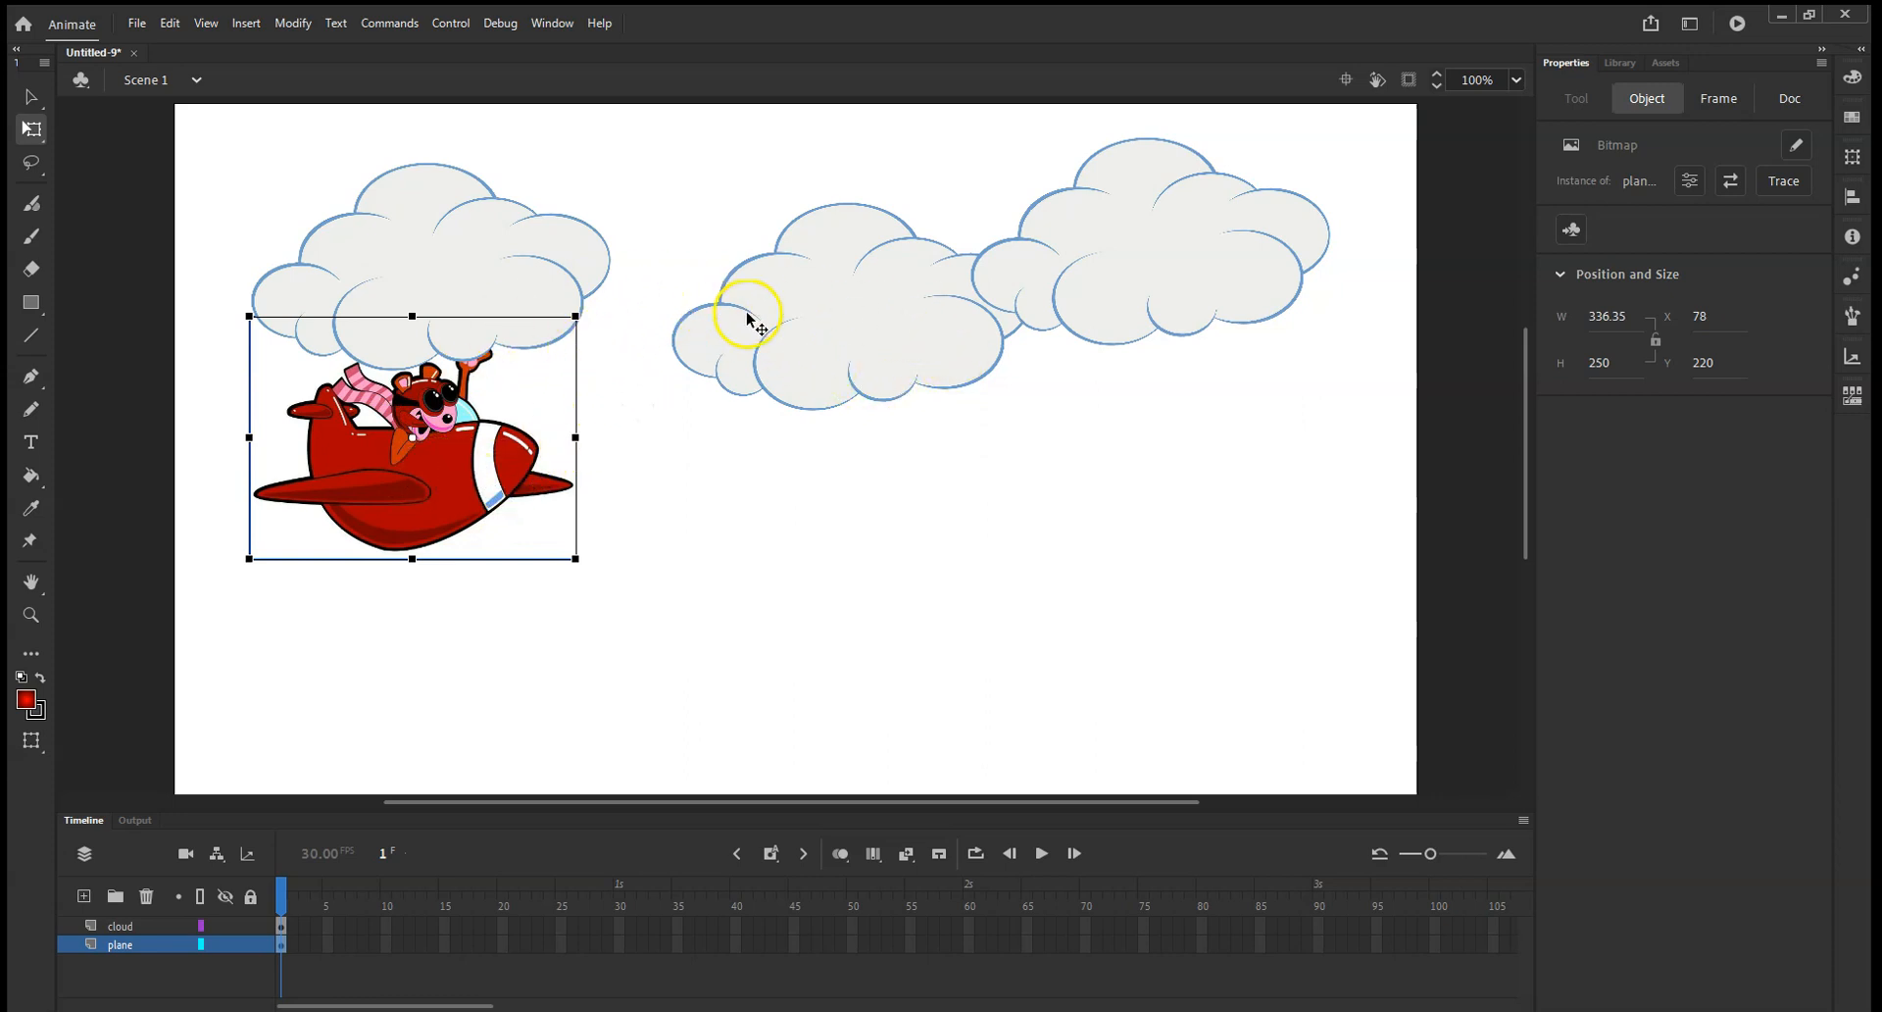
drag(429, 487, 398, 539)
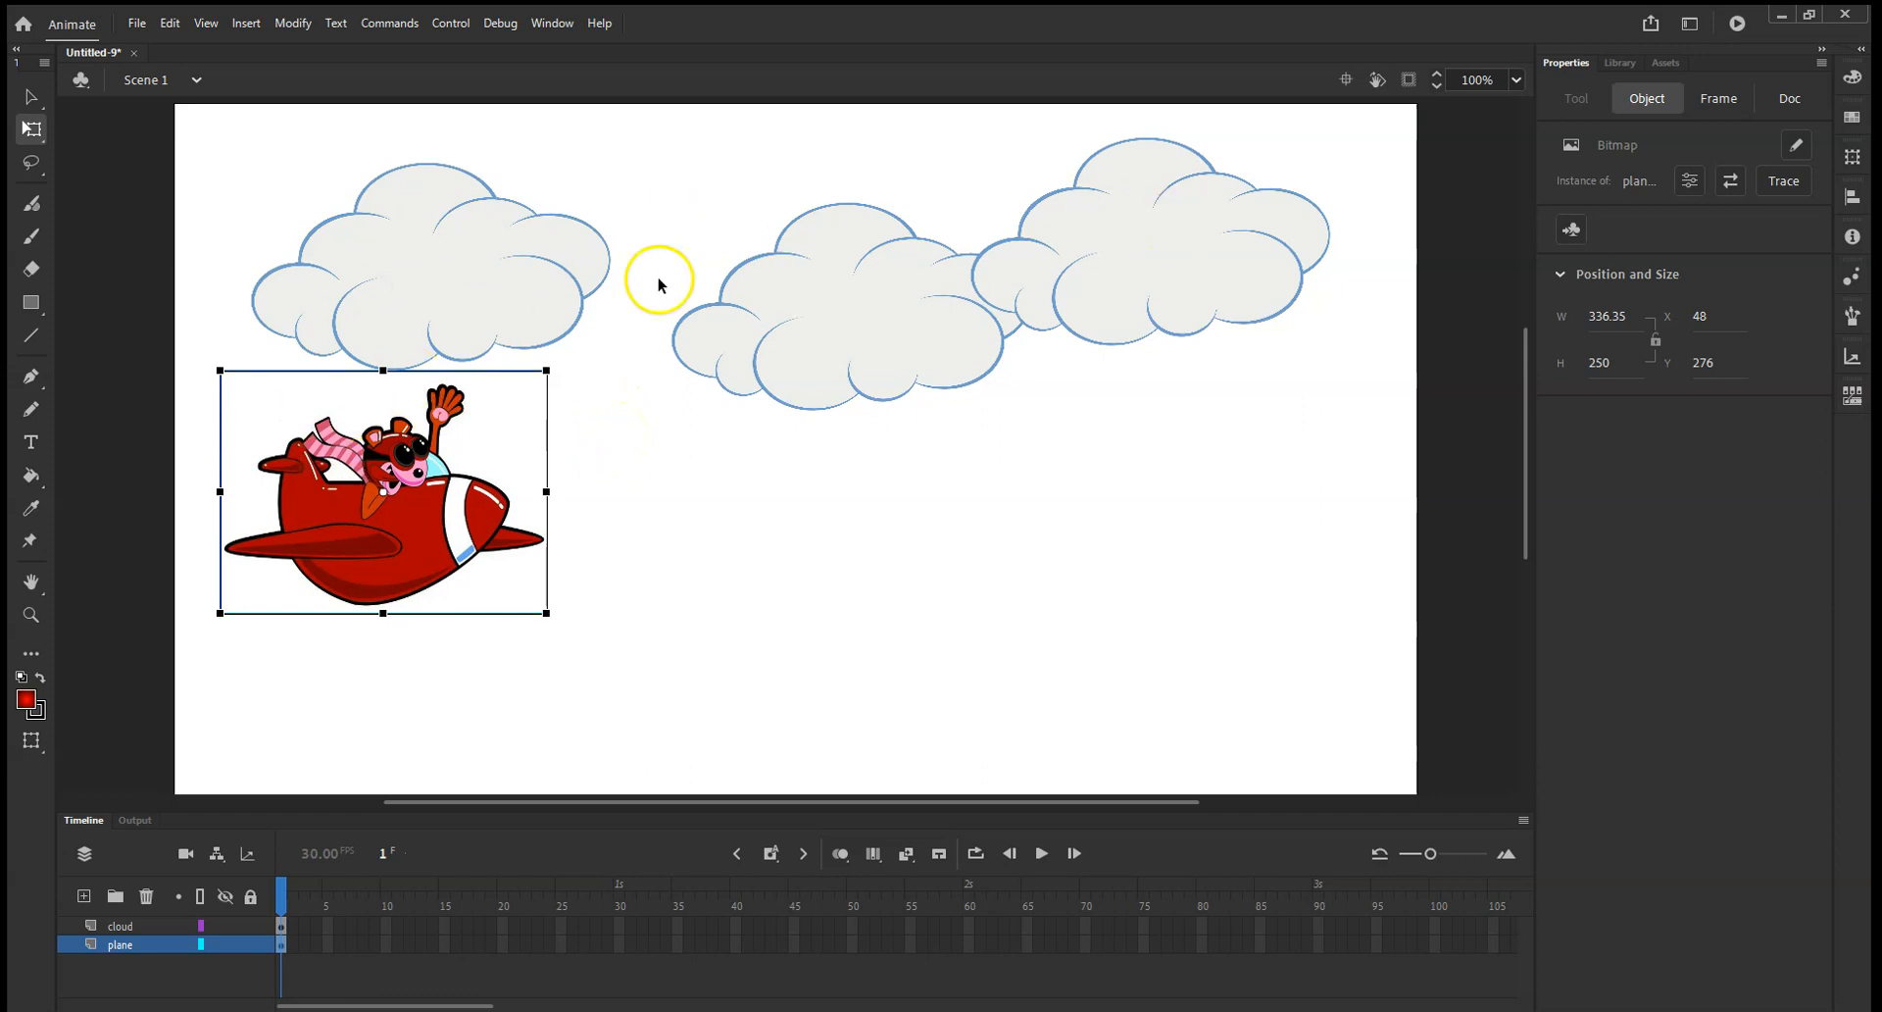
click(770, 513)
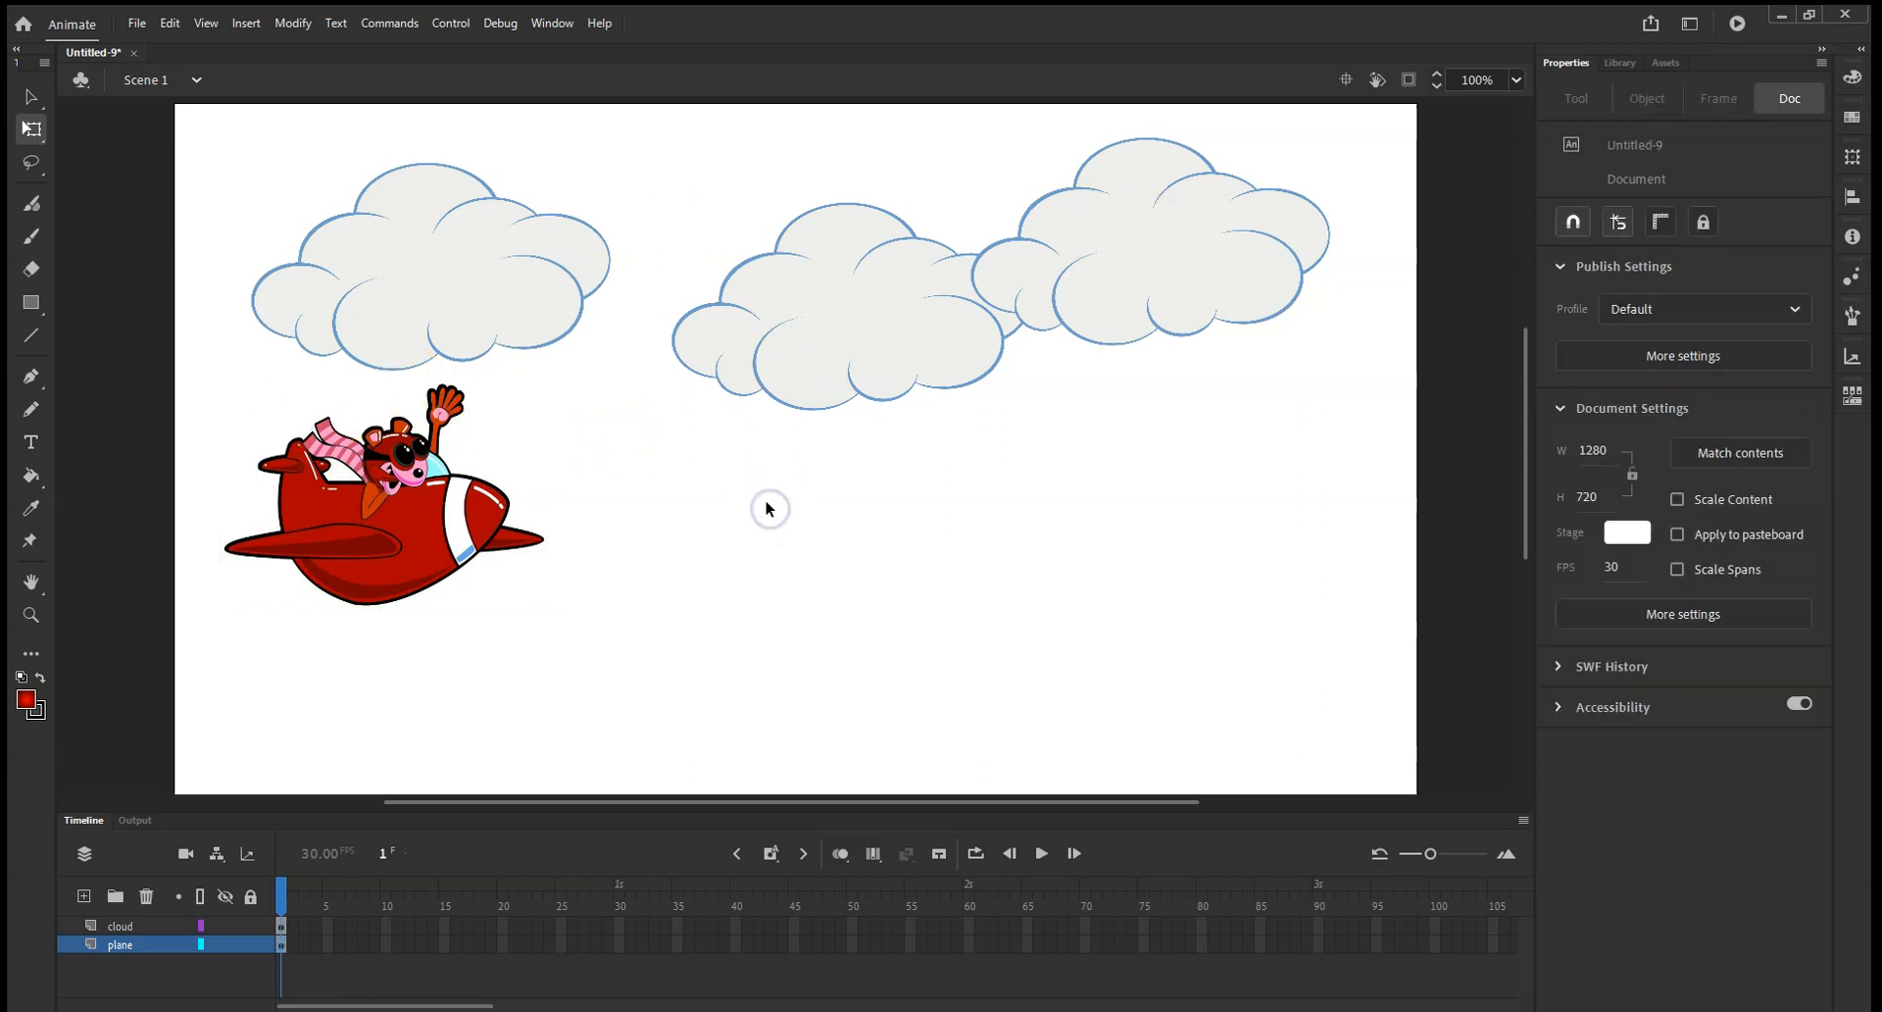